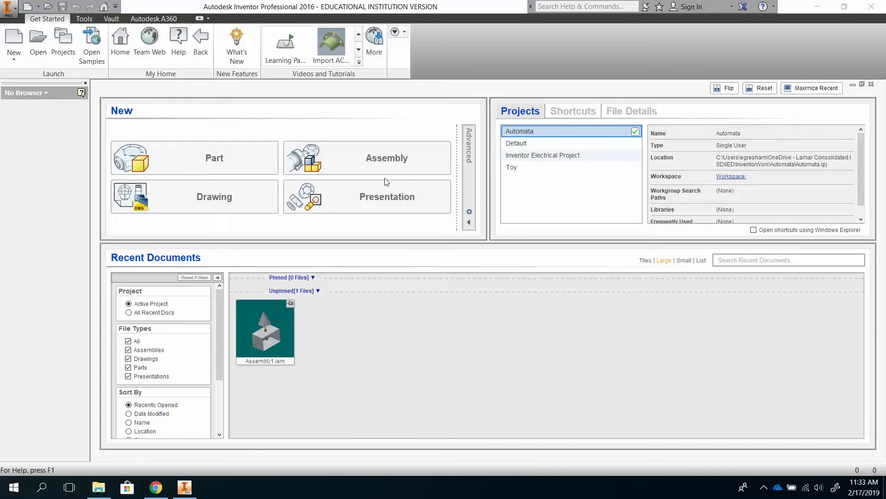
Create a new assembly, Assembly1, from the standard template
{"action": "left_click", "coordinate": [383, 158]}
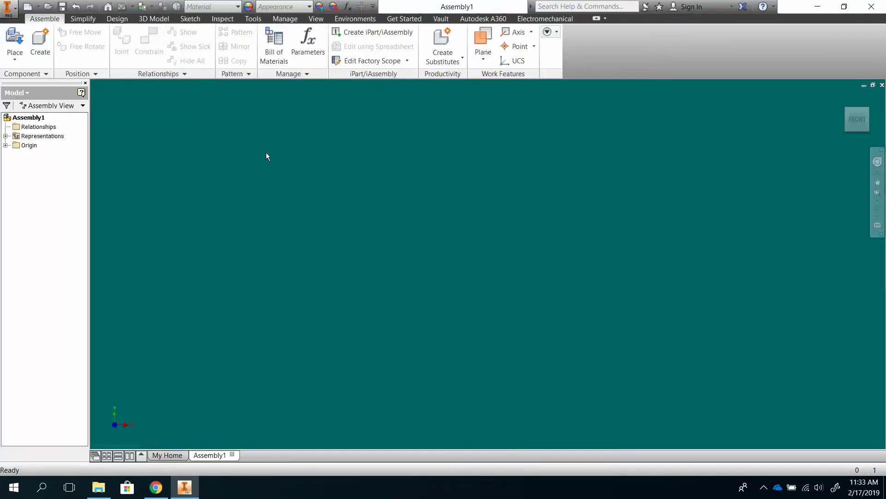
Place one copy of box-1.ipt into the empty assembly as box-1:1
{"action": "left_click", "coordinate": [15, 44]}
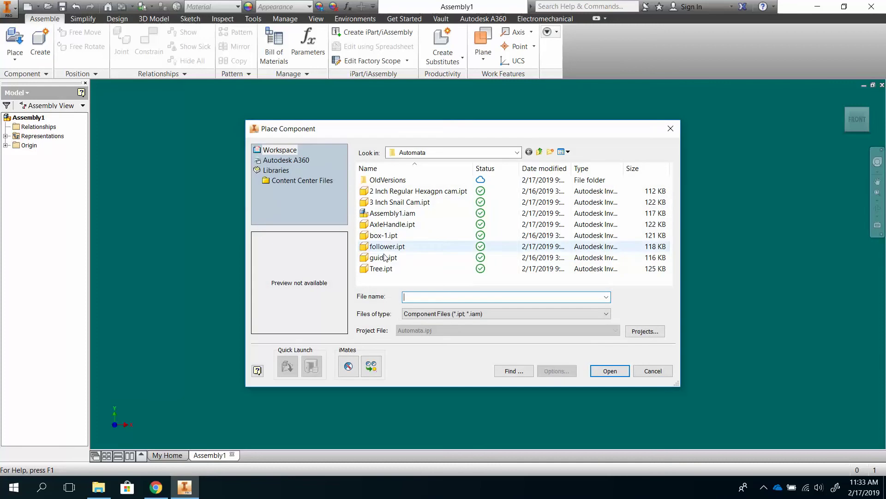
{"action": "left_click", "coordinate": [384, 235]}
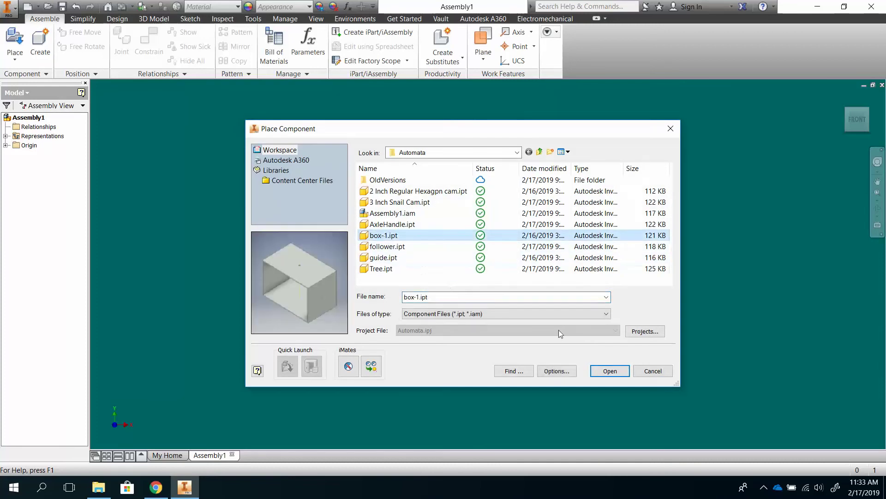
{"action": "left_click", "coordinate": [611, 372]}
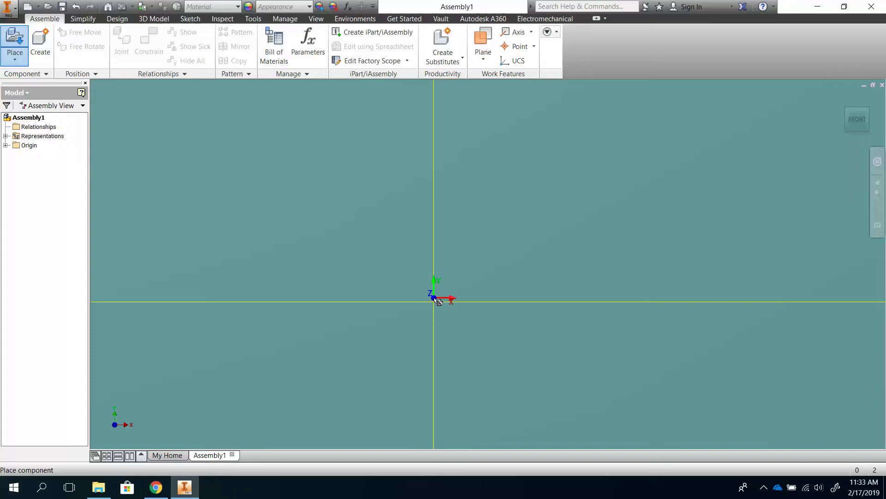
{"action": "left_click", "coordinate": [460, 318]}
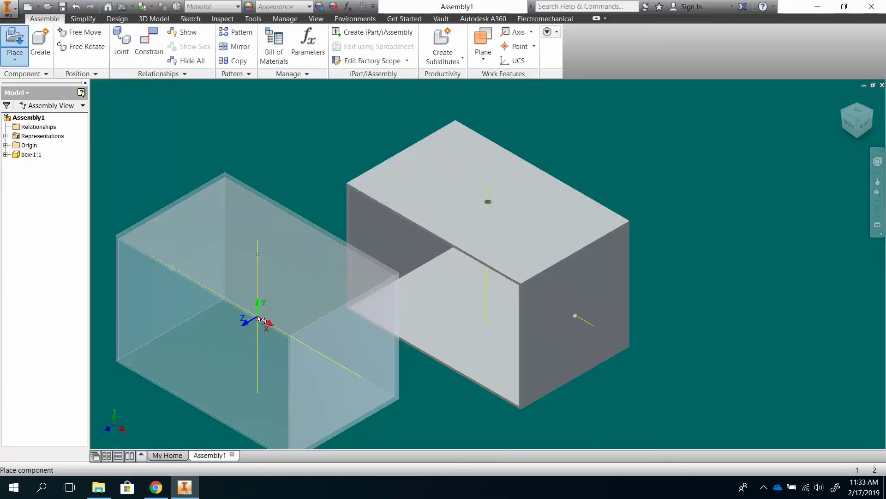
Stop placing further box copies and return to the Home isometric view
{"action": "key", "text": "Escape"}
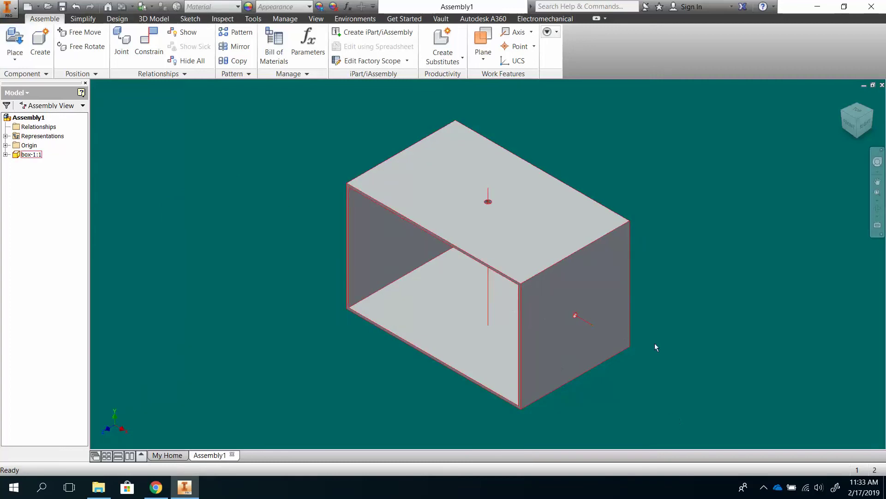
{"action": "scroll", "coordinate": [678, 345], "scroll_direction": "down", "scroll_amount": 2}
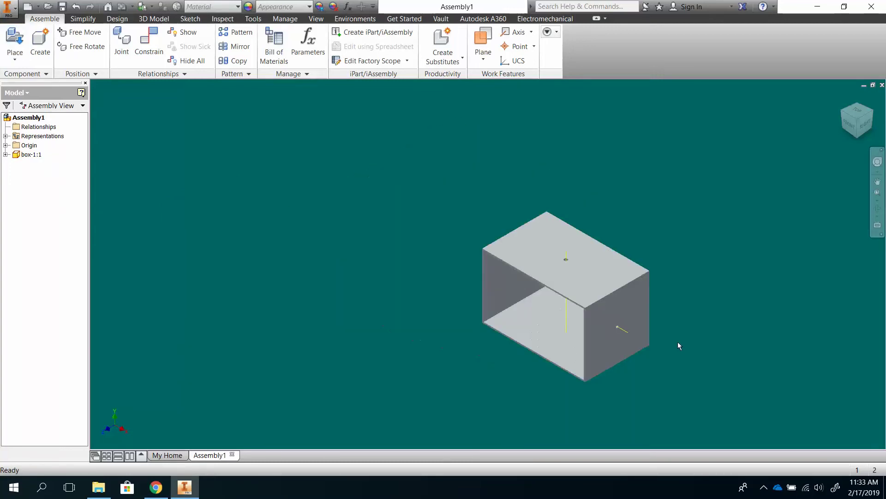
{"action": "scroll", "coordinate": [678, 345], "scroll_direction": "up", "scroll_amount": 2}
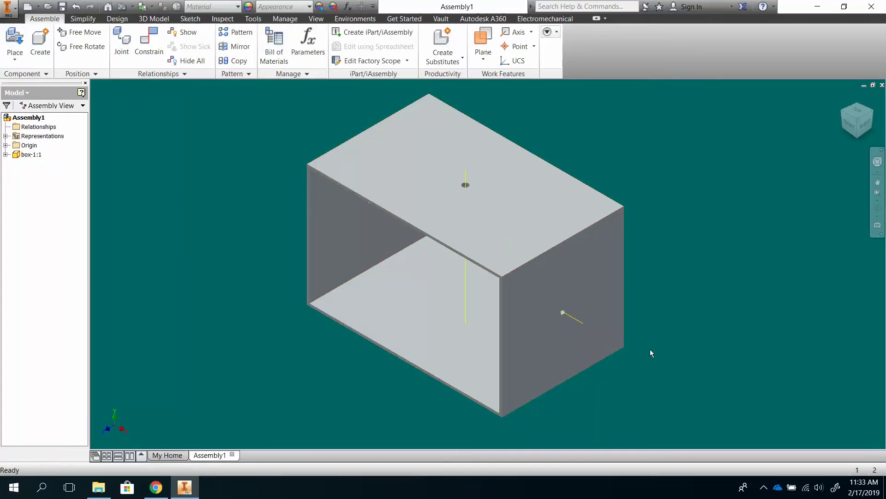
{"action": "scroll", "coordinate": [650, 353], "scroll_direction": "down", "scroll_amount": 2}
{"action": "scroll", "coordinate": [650, 354], "scroll_direction": "up", "scroll_amount": 2}
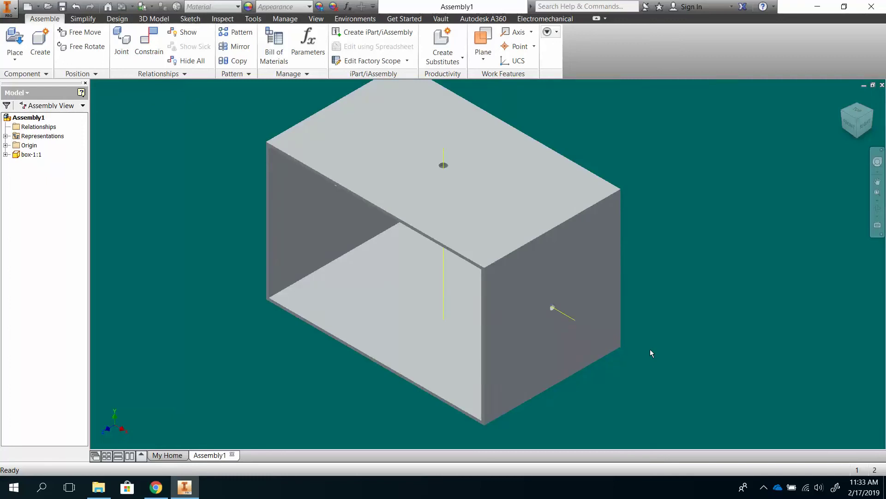
{"action": "scroll", "coordinate": [591, 306], "scroll_direction": "down", "scroll_amount": 2}
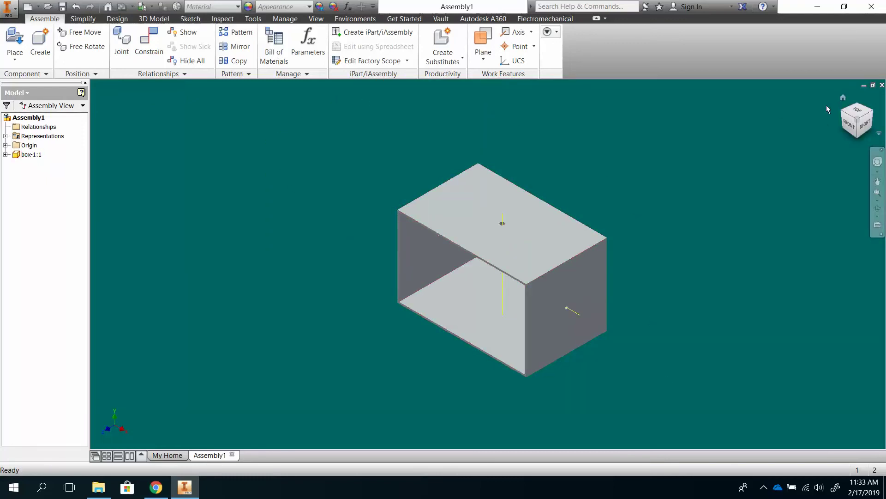
{"action": "left_click", "coordinate": [843, 99]}
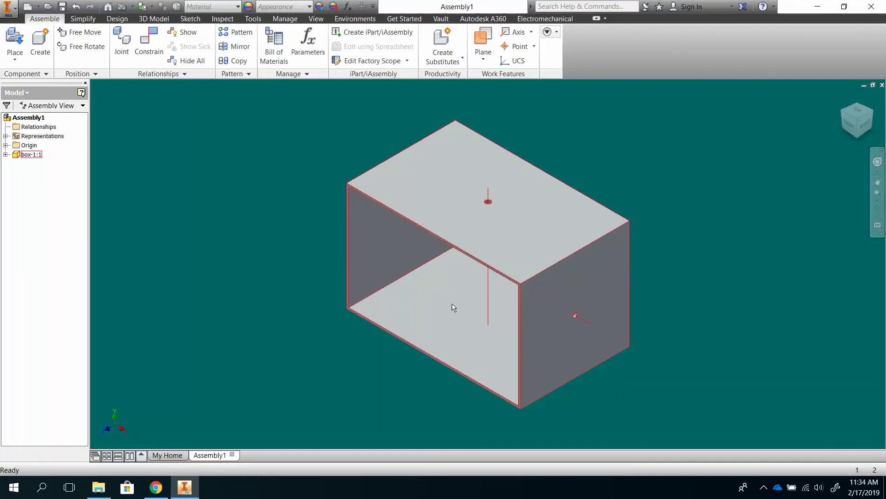
Rotate to the box's Back view, set it as the Front view, then return Home
{"action": "left_click", "coordinate": [848, 126]}
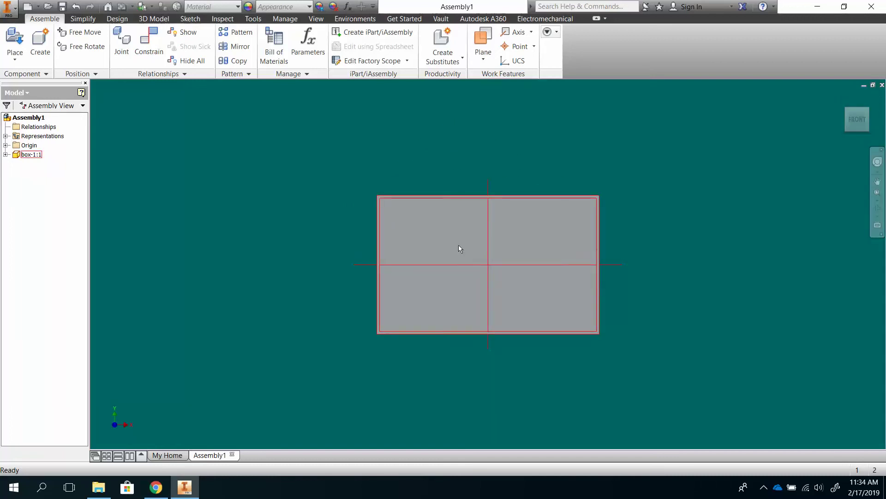
{"action": "left_click", "coordinate": [868, 121]}
{"action": "left_click", "coordinate": [866, 121]}
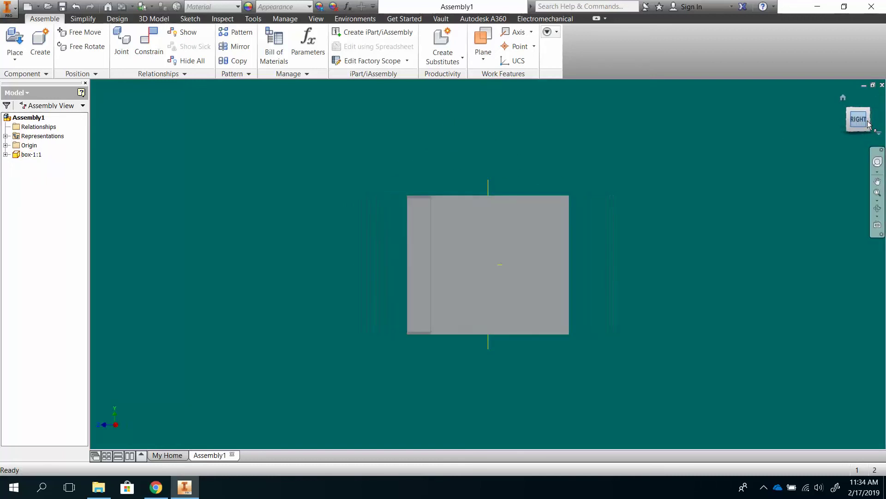
{"action": "left_click", "coordinate": [867, 121]}
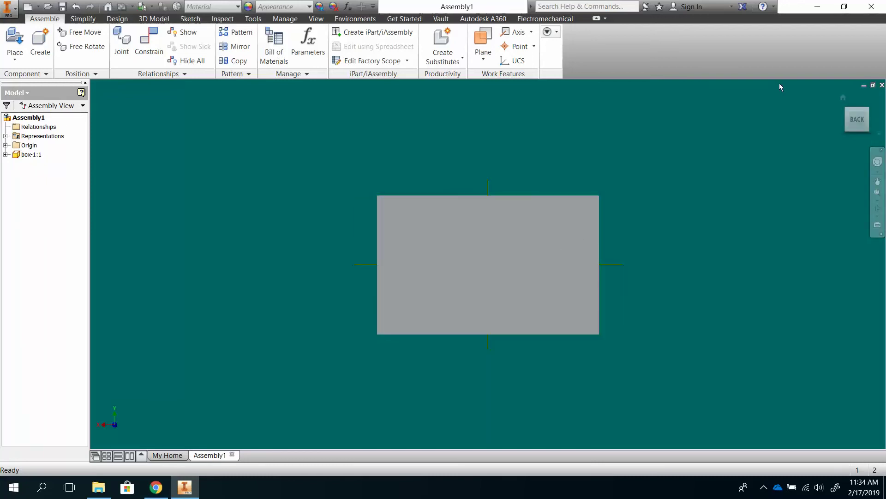
{"action": "right_click", "coordinate": [857, 117]}
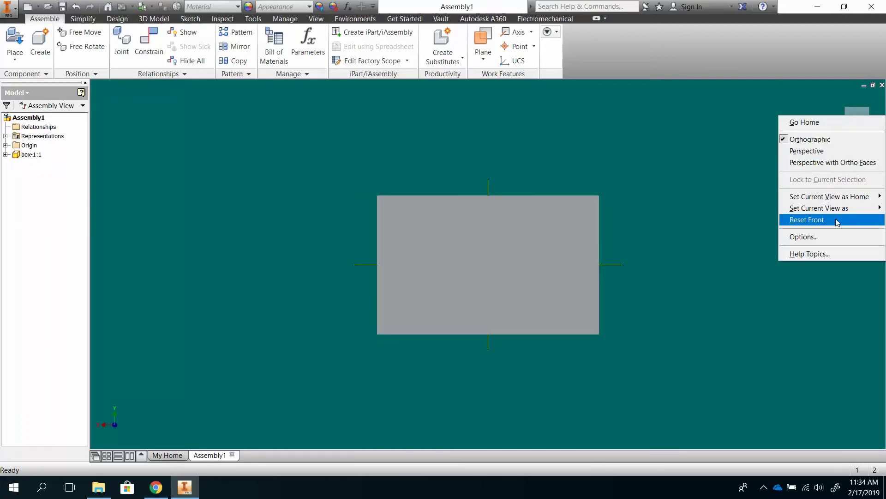
{"action": "mouse_move", "coordinate": [813, 208]}
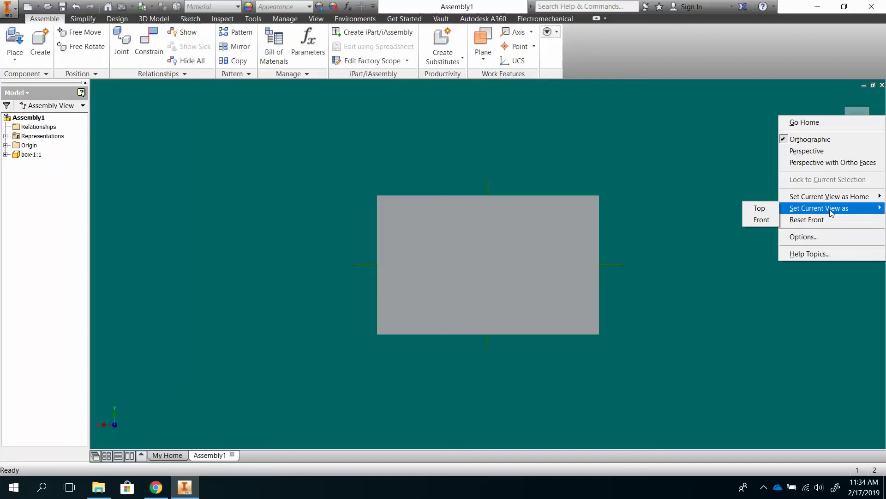
{"action": "left_click", "coordinate": [761, 217]}
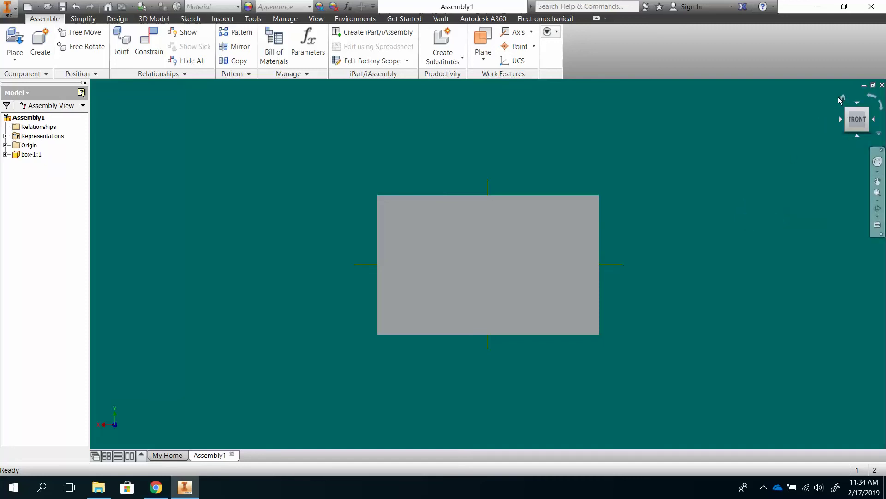
{"action": "left_click", "coordinate": [842, 97]}
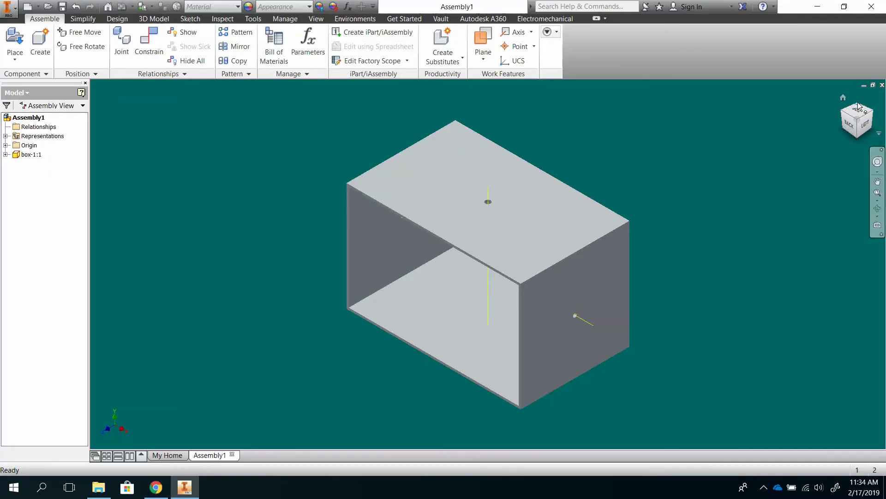
Set the front-right isometric view as Home using Fixed Distance
{"action": "left_click", "coordinate": [858, 107]}
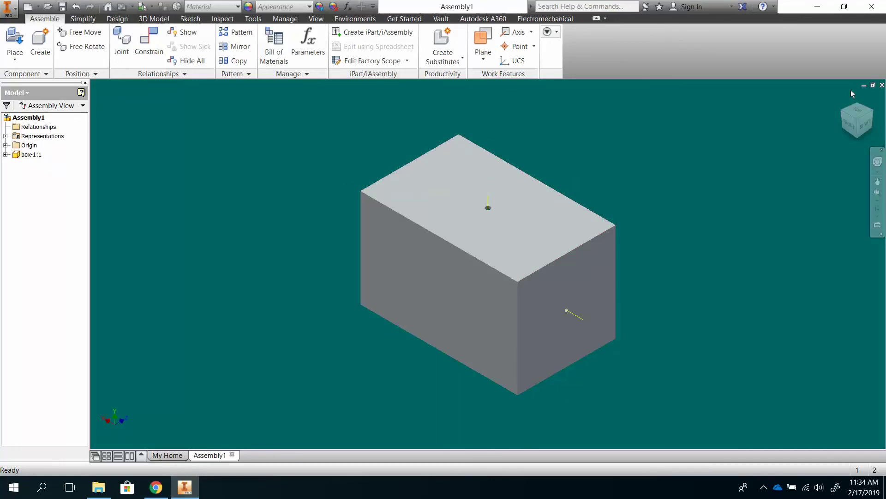
{"action": "right_click", "coordinate": [853, 124]}
{"action": "mouse_move", "coordinate": [830, 208]}
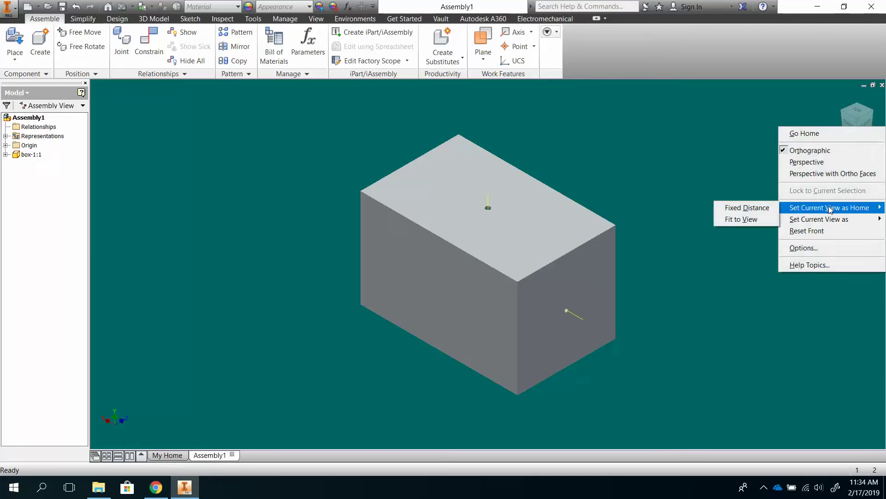
{"action": "left_click", "coordinate": [738, 209]}
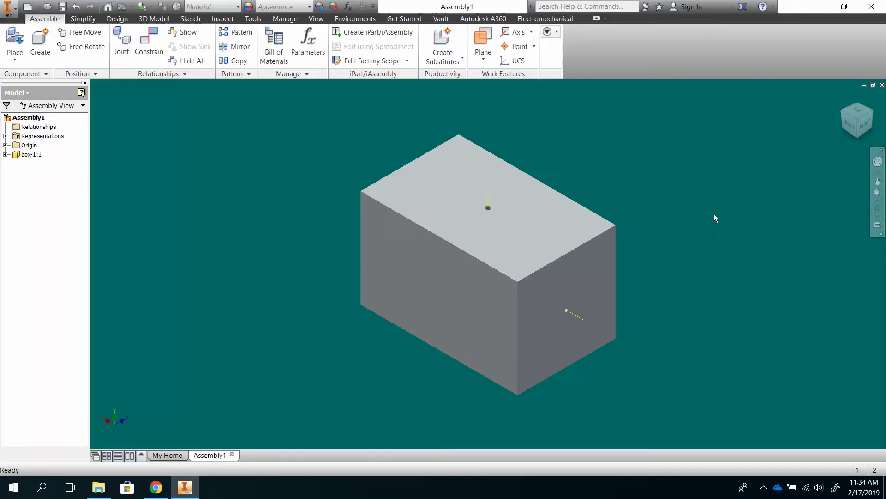
Redefine the Home view with the Fit to View option
{"action": "scroll", "coordinate": [727, 205], "scroll_direction": "up", "scroll_amount": 3}
{"action": "scroll", "coordinate": [728, 206], "scroll_direction": "down", "scroll_amount": 2}
{"action": "scroll", "coordinate": [727, 209], "scroll_direction": "up", "scroll_amount": 3}
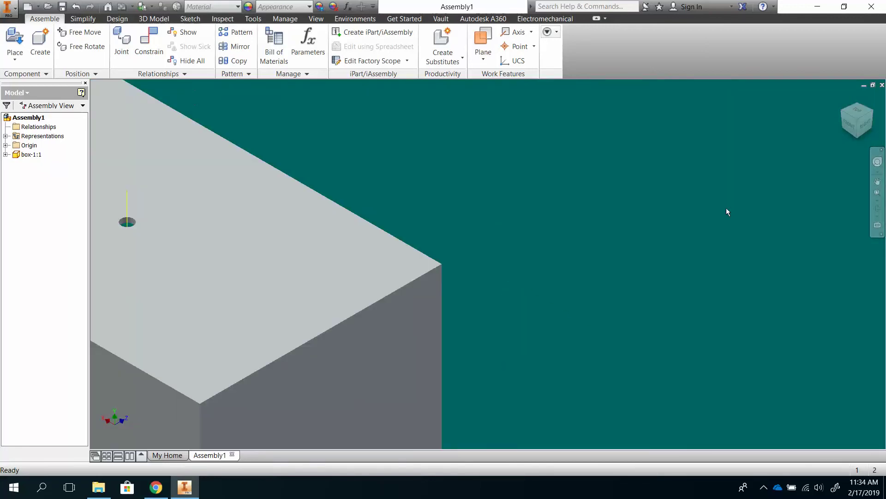
{"action": "scroll", "coordinate": [727, 211], "scroll_direction": "down", "scroll_amount": 3}
{"action": "scroll", "coordinate": [726, 208], "scroll_direction": "up", "scroll_amount": 3}
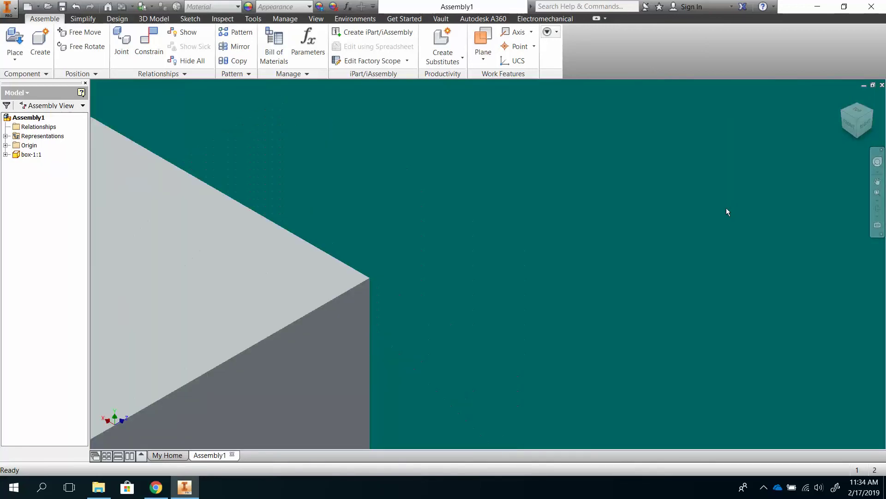
{"action": "right_click", "coordinate": [851, 106]}
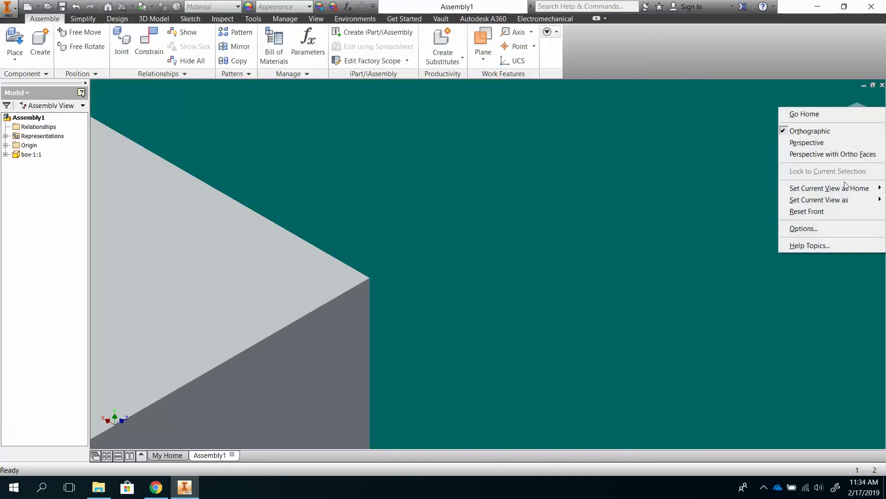
{"action": "mouse_move", "coordinate": [833, 191]}
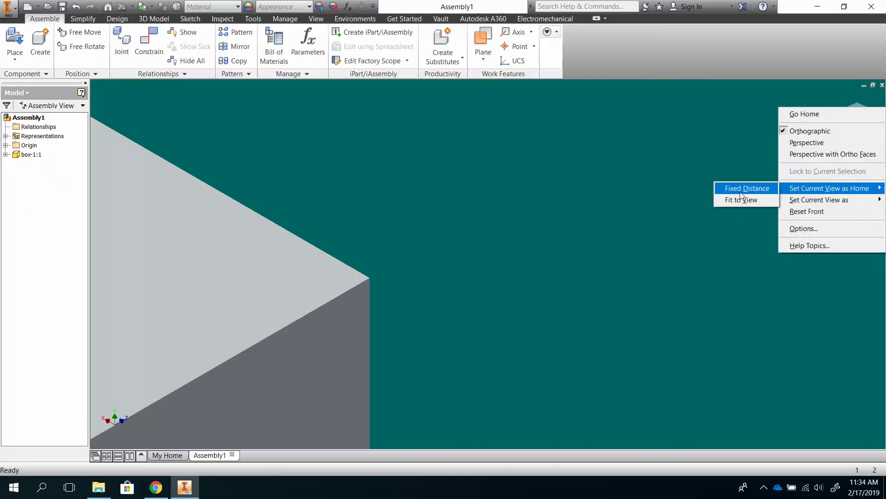
{"action": "left_click", "coordinate": [741, 200]}
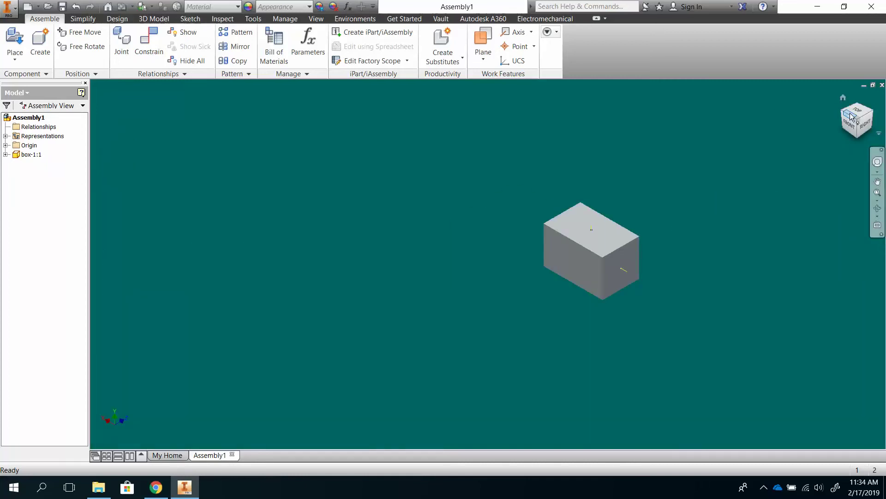
Rotate to the box's open Back side and set that view as Front
{"action": "left_click", "coordinate": [842, 99]}
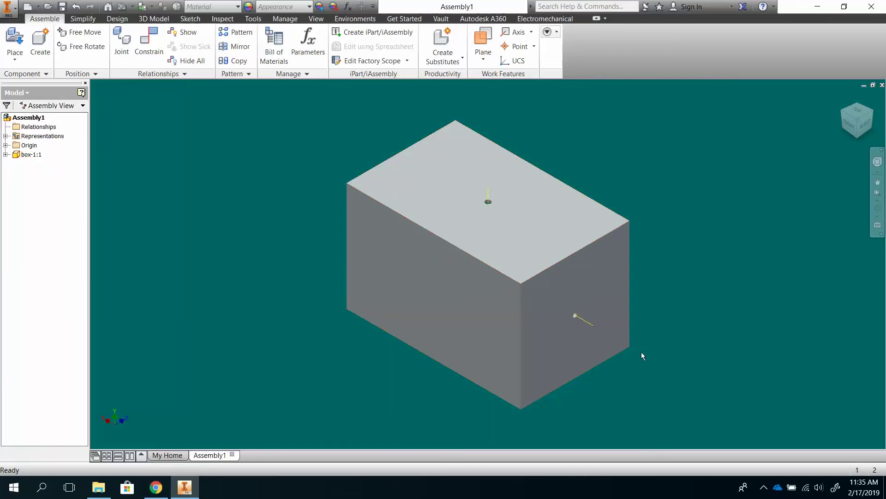
{"action": "left_click", "coordinate": [867, 125]}
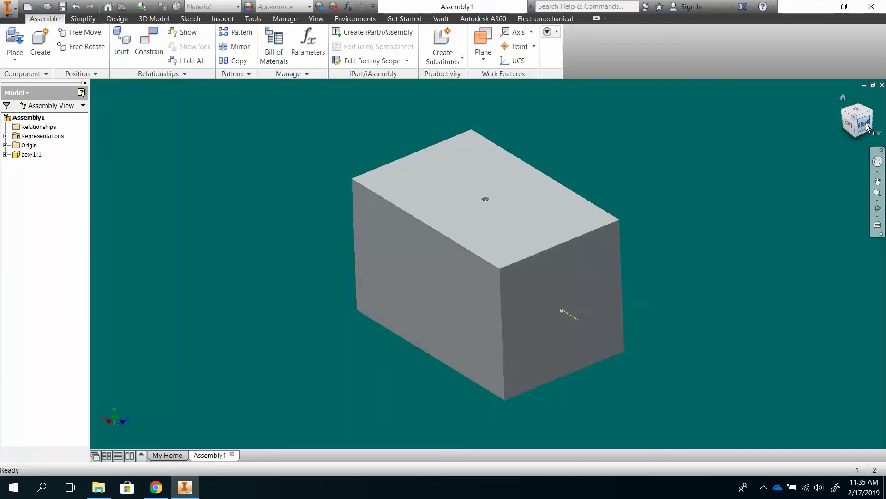
{"action": "left_click", "coordinate": [867, 126]}
{"action": "left_click", "coordinate": [867, 125]}
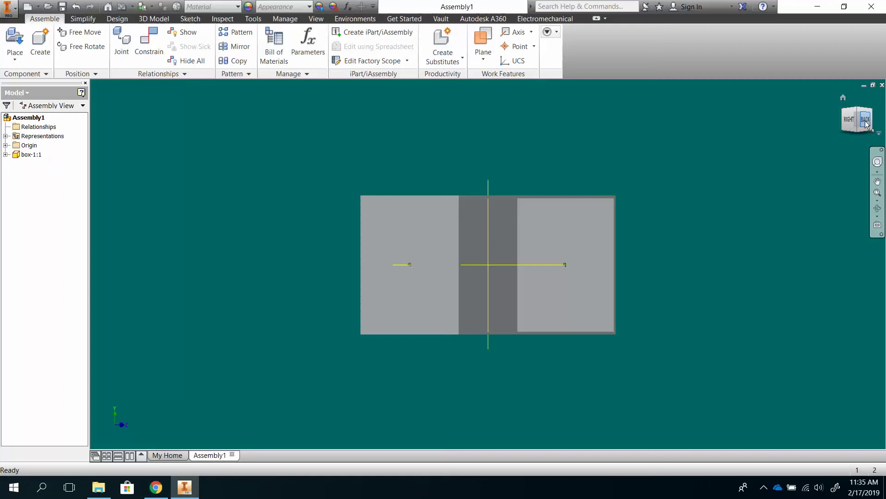
{"action": "left_click", "coordinate": [865, 120]}
{"action": "right_click", "coordinate": [859, 117]}
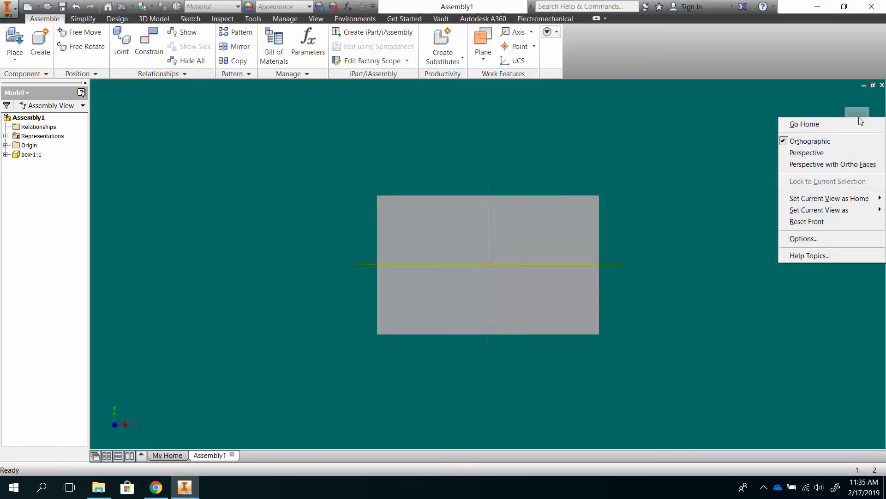
{"action": "mouse_move", "coordinate": [805, 210]}
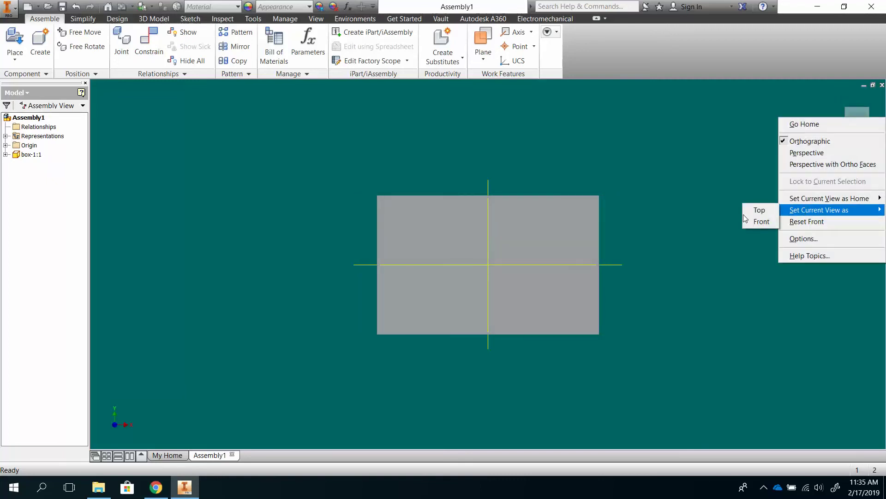
{"action": "left_click", "coordinate": [749, 224]}
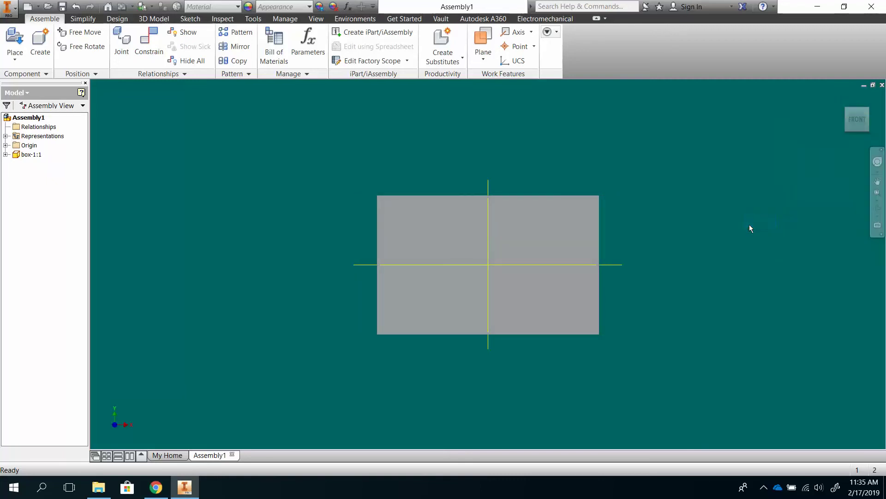
Save the top-left-front isometric view as Home, fitted to the model
{"action": "left_click", "coordinate": [847, 113]}
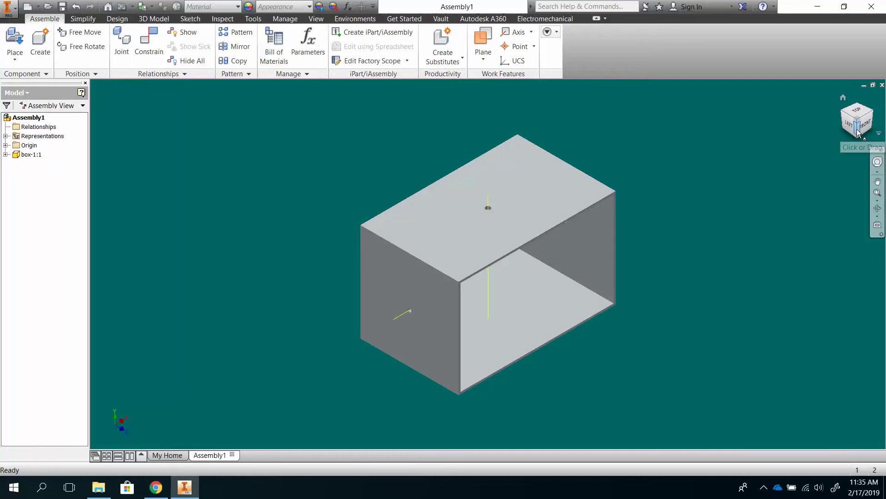
{"action": "right_click", "coordinate": [855, 126]}
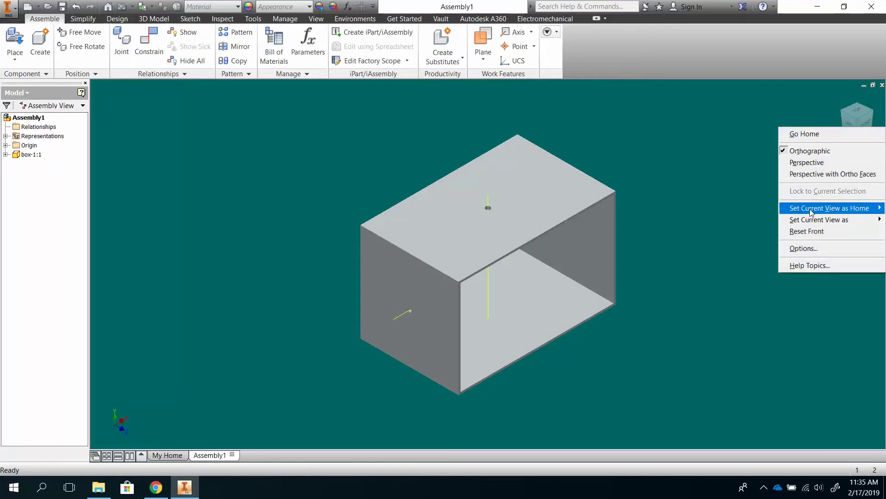
{"action": "mouse_move", "coordinate": [812, 210]}
{"action": "left_click", "coordinate": [744, 220]}
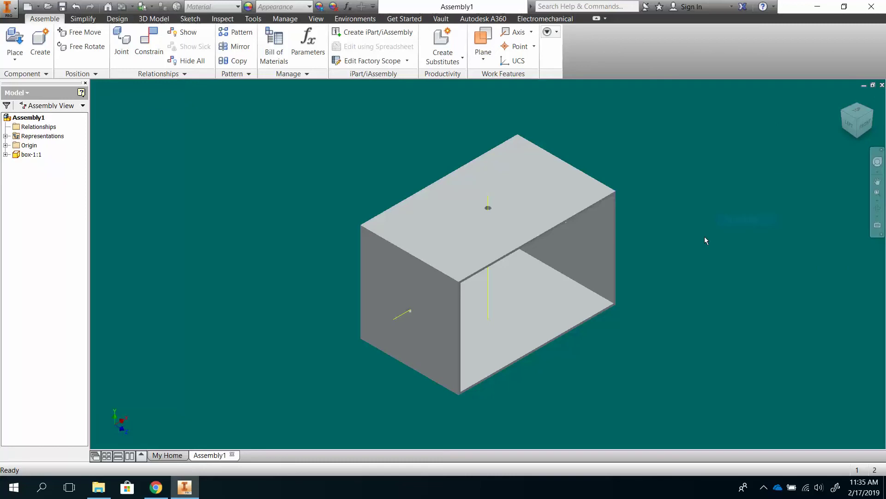
{"action": "scroll", "coordinate": [661, 249], "scroll_direction": "up", "scroll_amount": 2}
{"action": "scroll", "coordinate": [661, 248], "scroll_direction": "down", "scroll_amount": 4}
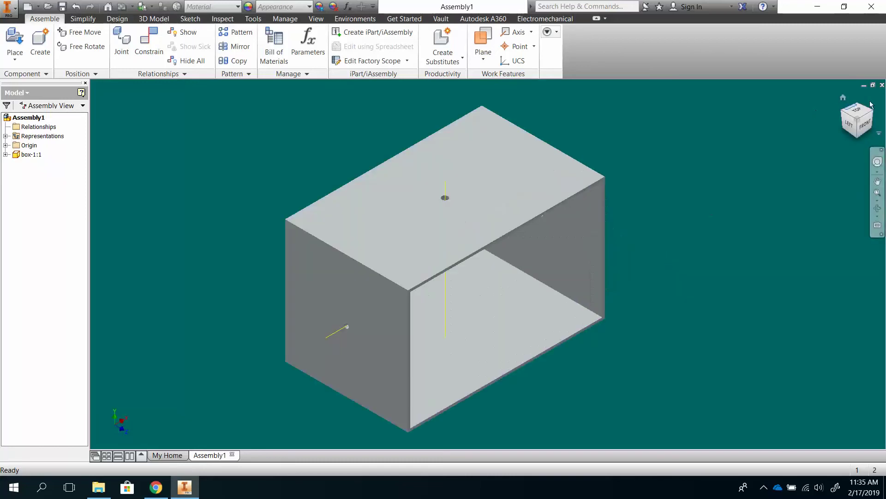
Ground box-1:1 from the browser and confirm by dragging that it stays fixed
{"action": "left_click", "coordinate": [843, 99]}
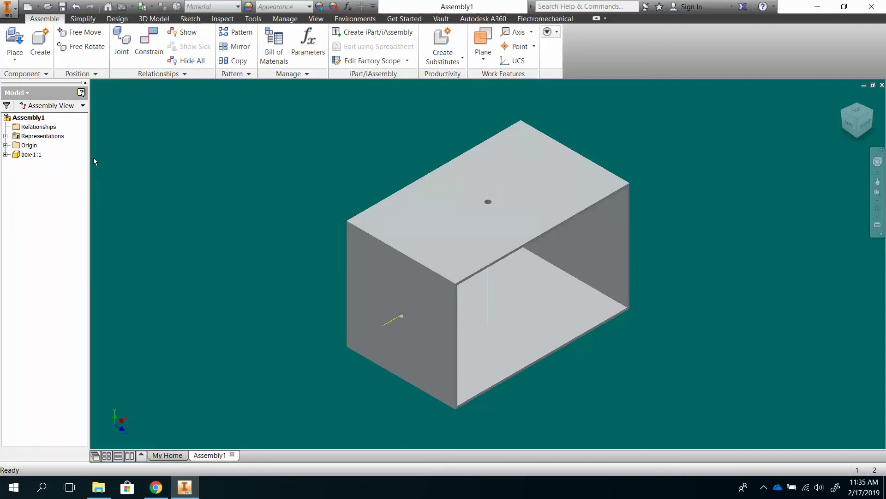
{"action": "right_click", "coordinate": [17, 154]}
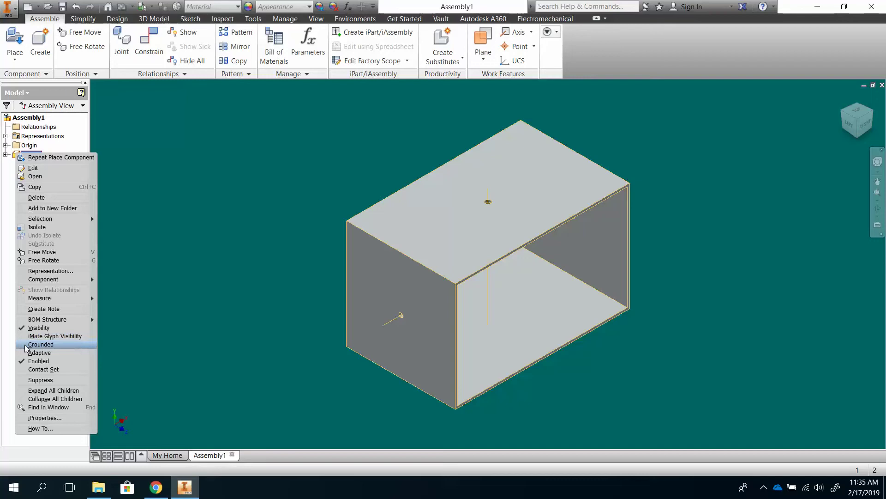
{"action": "left_click", "coordinate": [41, 344]}
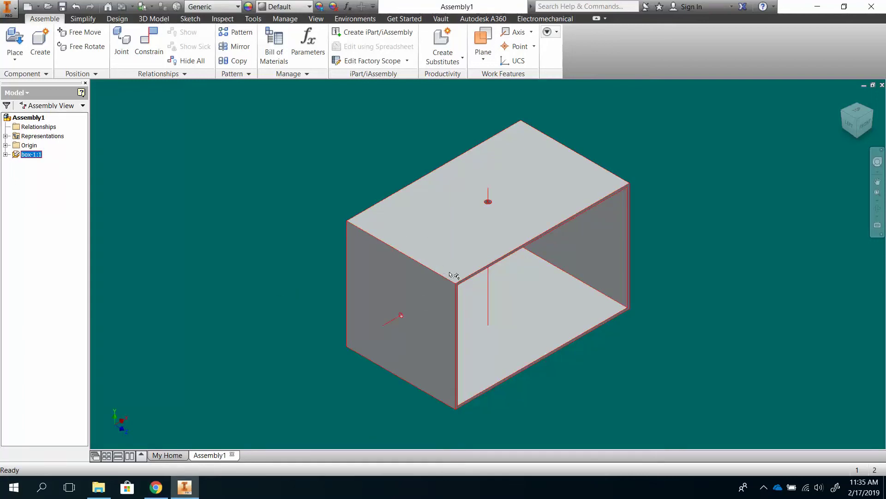
{"action": "left_click_drag", "start_coordinate": [440, 300], "coordinate": [344, 258]}
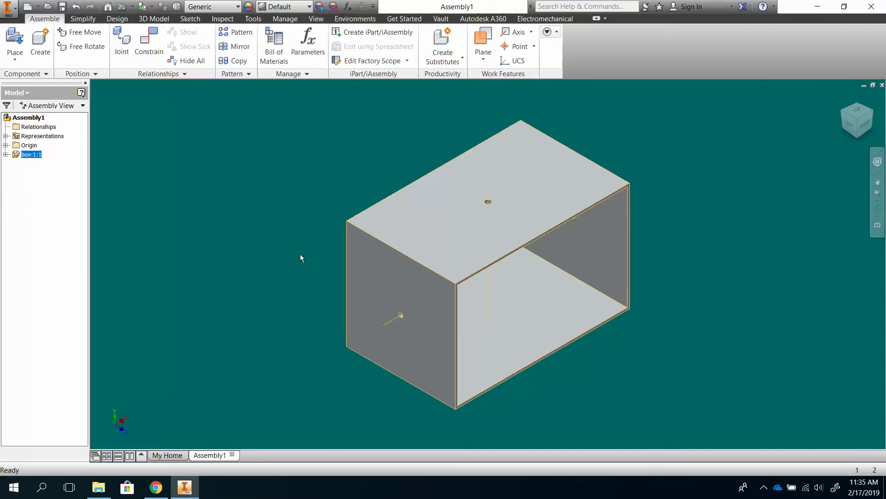
{"action": "scroll", "coordinate": [298, 257], "scroll_direction": "down", "scroll_amount": 2}
{"action": "scroll", "coordinate": [298, 256], "scroll_direction": "up", "scroll_amount": 3}
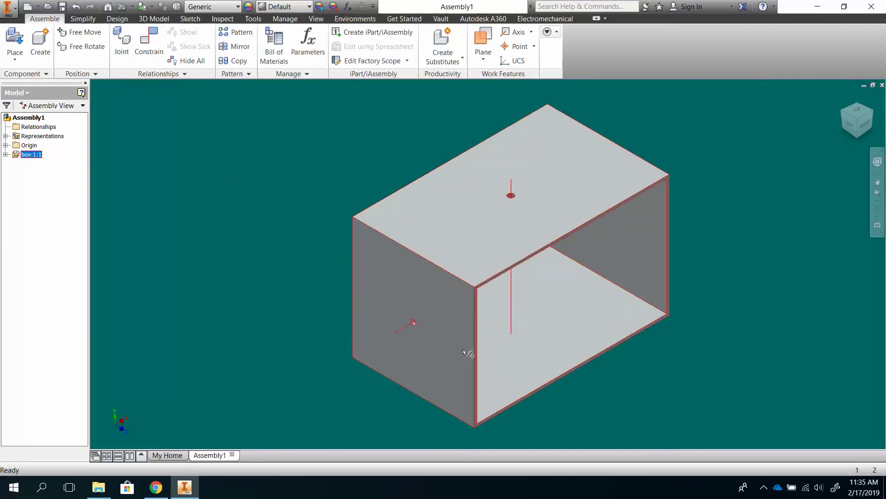
{"action": "scroll", "coordinate": [318, 265], "scroll_direction": "down", "scroll_amount": 3}
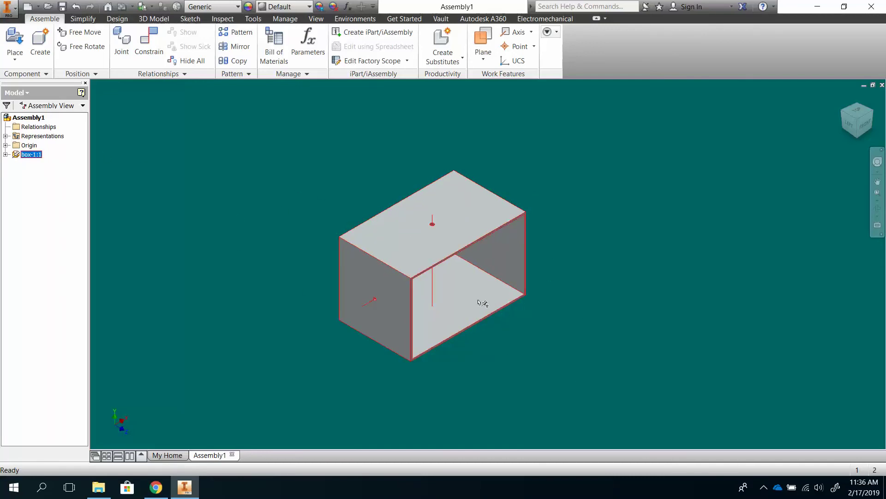
{"action": "scroll", "coordinate": [482, 303], "scroll_direction": "up", "scroll_amount": 3}
{"action": "scroll", "coordinate": [508, 158], "scroll_direction": "down", "scroll_amount": 3}
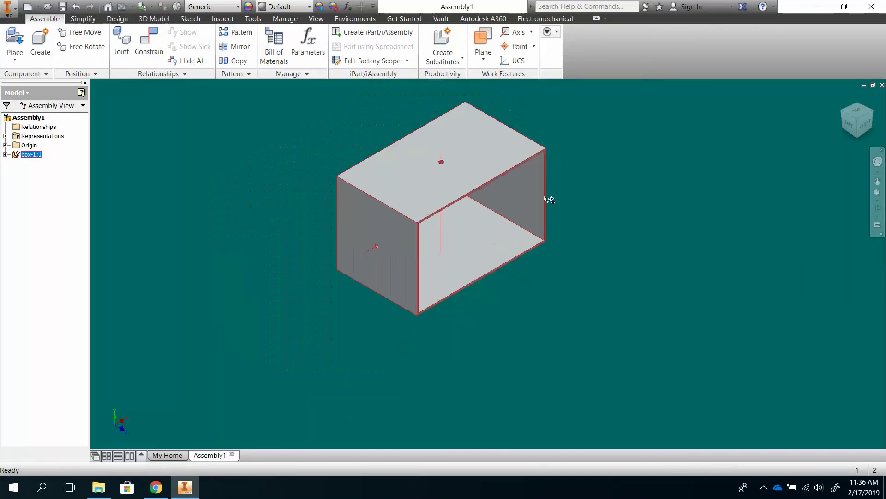
Select guide, follower, AxleHandle and 3 Inch Snail Cam together for placement
{"action": "left_click", "coordinate": [14, 39]}
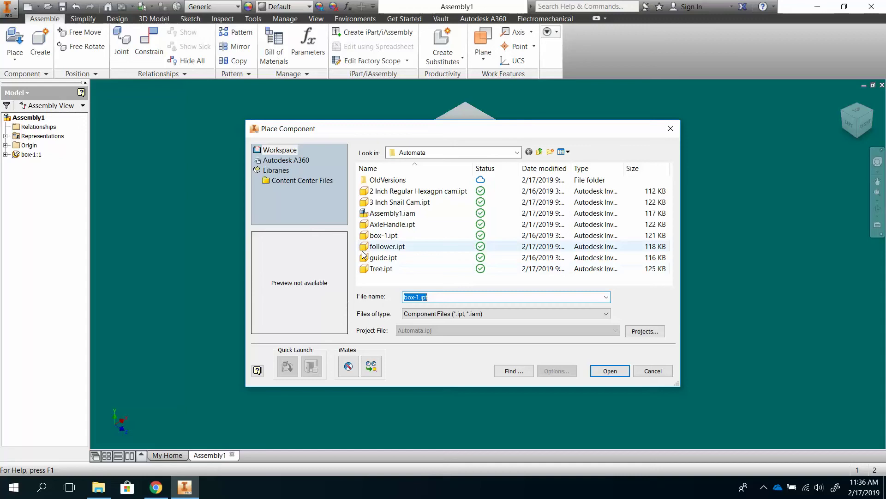
{"action": "left_click", "coordinate": [364, 259]}
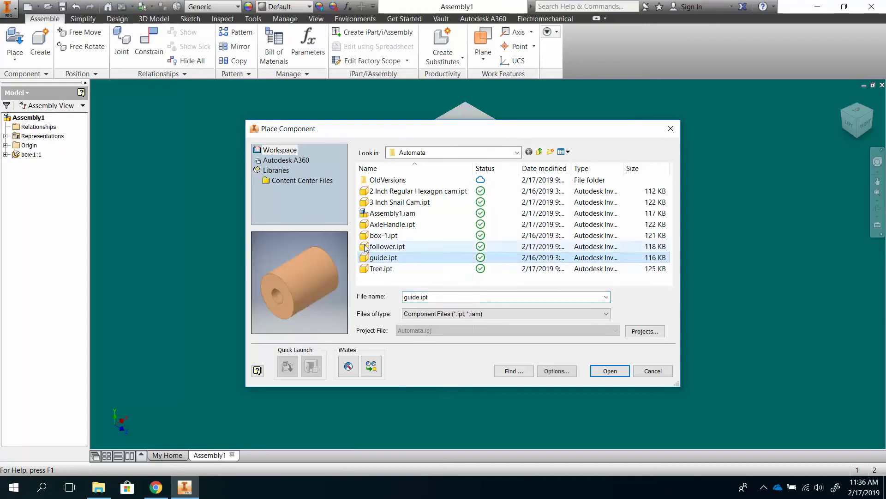
{"action": "left_click", "coordinate": [365, 247], "text": "ctrl"}
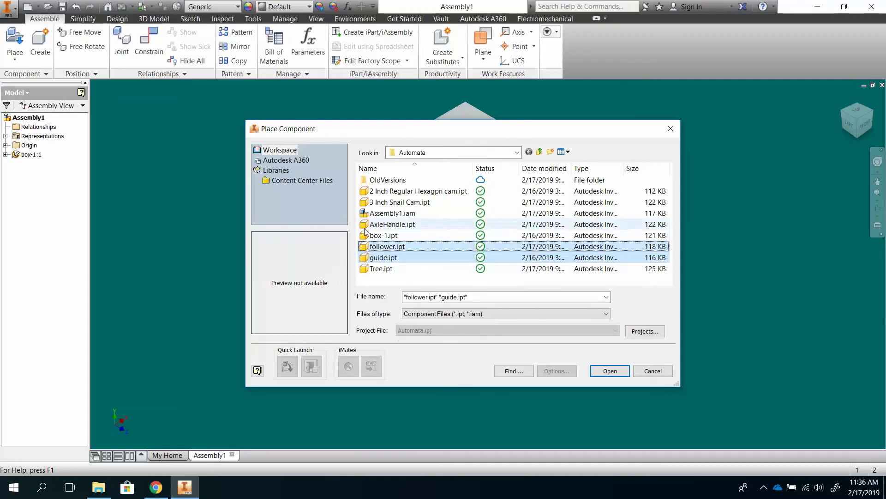
{"action": "left_click", "coordinate": [365, 226], "text": "ctrl"}
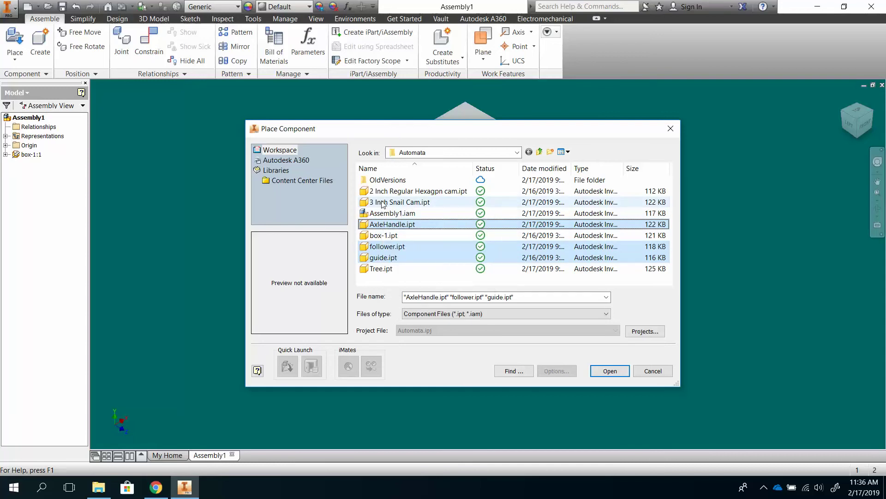
{"action": "left_click", "coordinate": [381, 203], "text": "ctrl"}
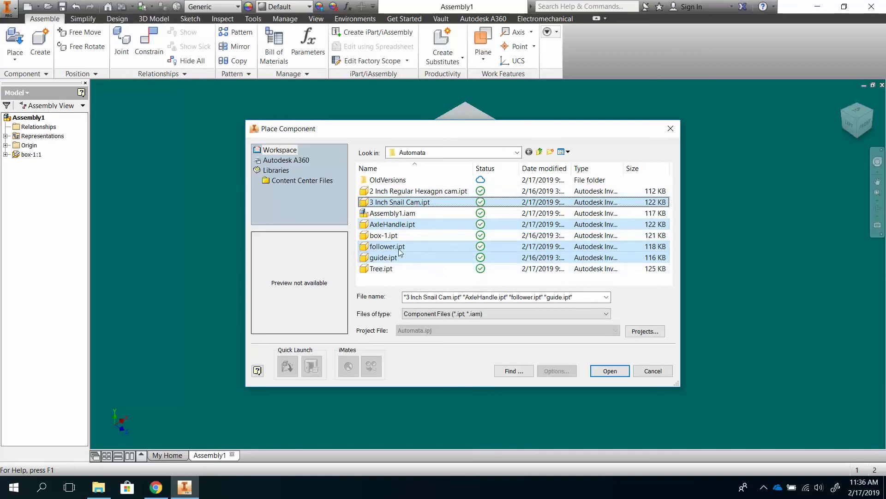
{"action": "left_click", "coordinate": [607, 372]}
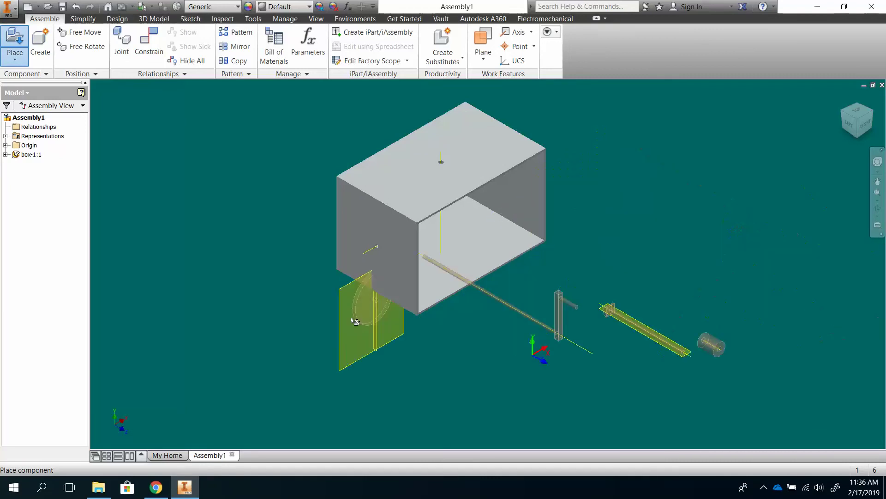
Drop the four parts into the assembly and drag the guide cylinder up near the box
{"action": "left_click", "coordinate": [250, 343]}
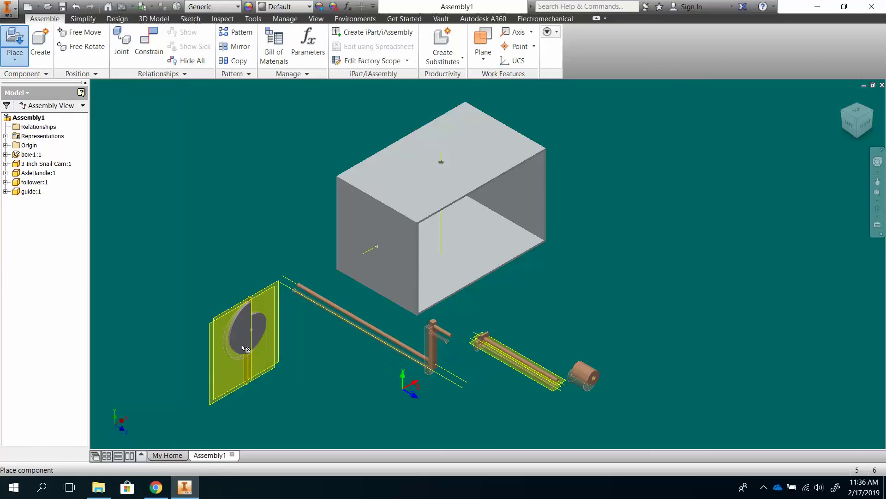
{"action": "key", "text": "Escape"}
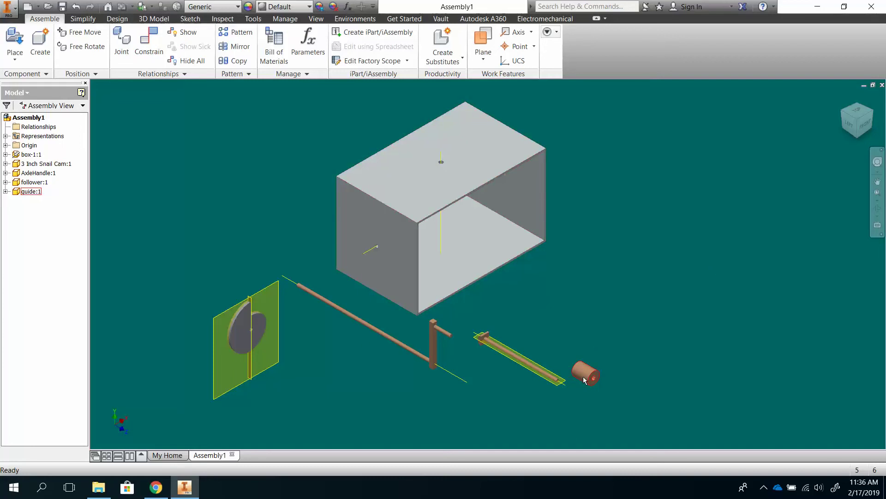
{"action": "left_click_drag", "start_coordinate": [584, 379], "coordinate": [594, 289]}
{"action": "scroll", "coordinate": [616, 313], "scroll_direction": "down", "scroll_amount": 3}
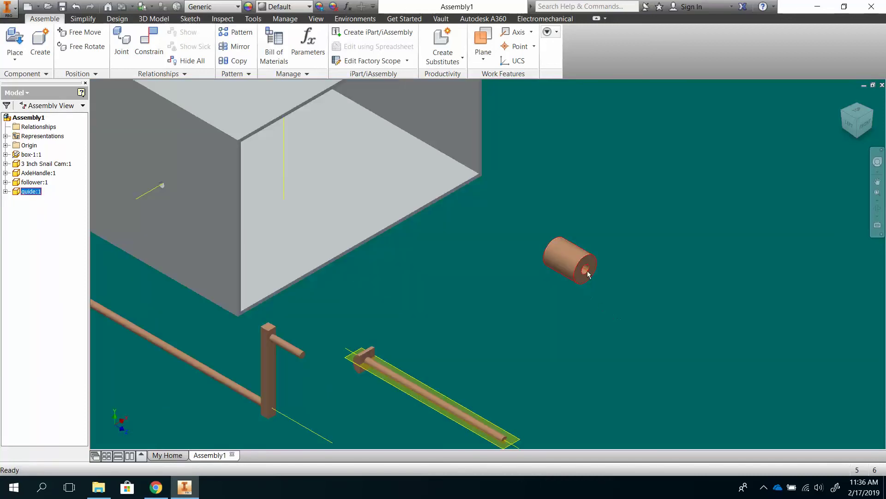
Start a Mate constraint and pick the axis through the guide cylinder's hole
{"action": "left_click", "coordinate": [149, 46]}
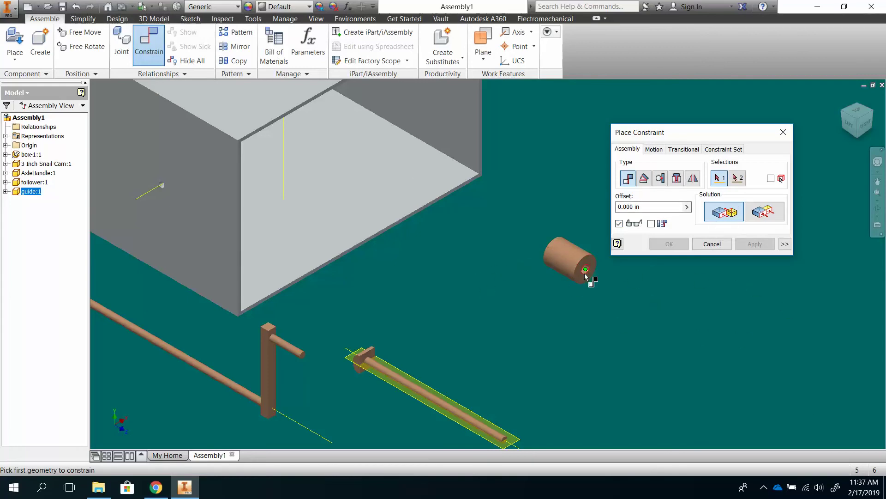
{"action": "scroll", "coordinate": [586, 277], "scroll_direction": "down", "scroll_amount": 5}
{"action": "scroll", "coordinate": [585, 276], "scroll_direction": "up", "scroll_amount": 5}
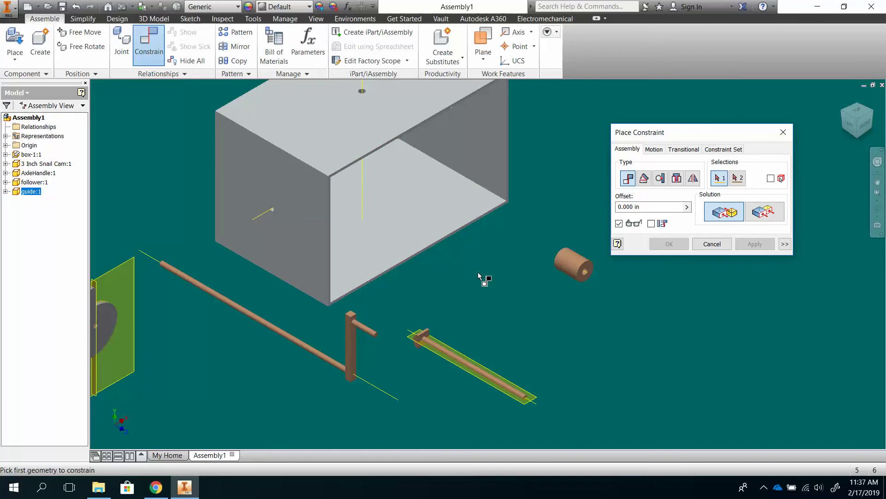
{"action": "scroll", "coordinate": [489, 277], "scroll_direction": "down", "scroll_amount": 5}
{"action": "scroll", "coordinate": [490, 279], "scroll_direction": "up", "scroll_amount": 8}
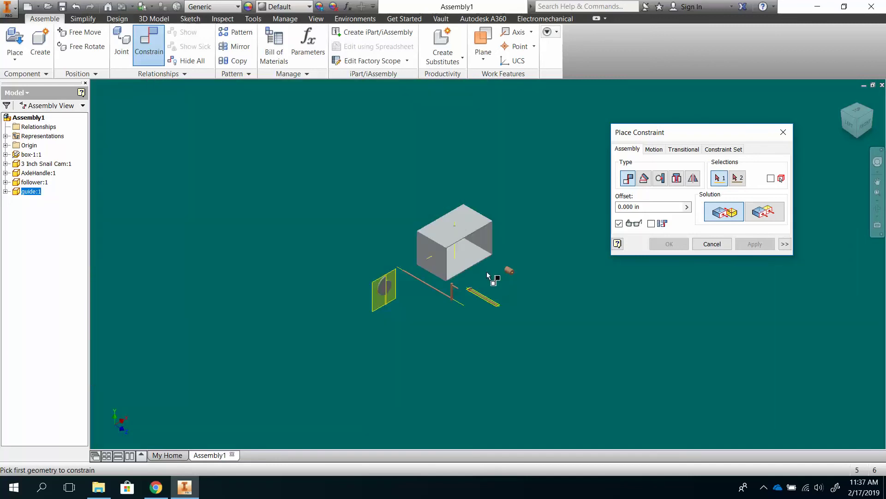
{"action": "scroll", "coordinate": [488, 276], "scroll_direction": "down", "scroll_amount": 6}
{"action": "scroll", "coordinate": [489, 277], "scroll_direction": "up", "scroll_amount": 6}
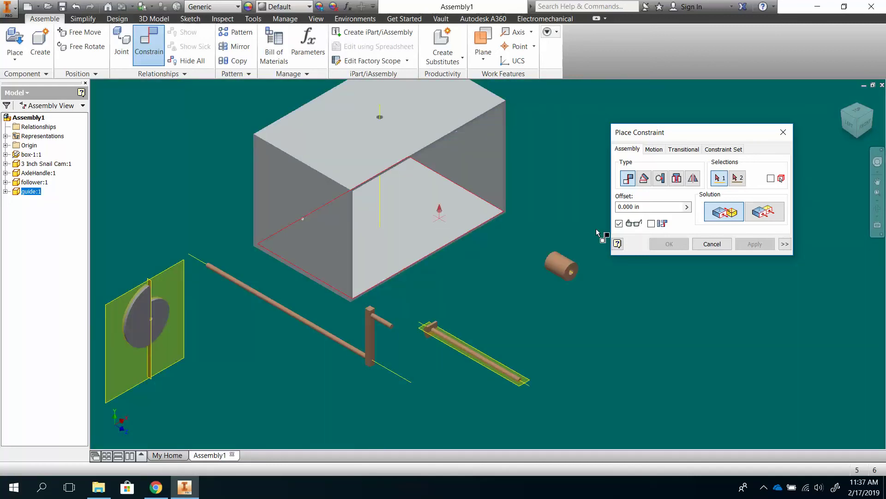
{"action": "scroll", "coordinate": [501, 311], "scroll_direction": "down", "scroll_amount": 3}
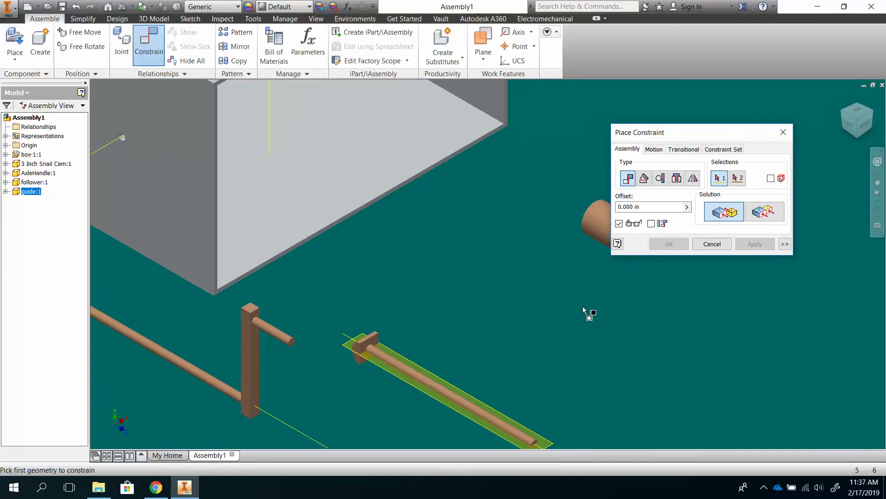
{"action": "middle_click_drag", "start_coordinate": [588, 313], "coordinate": [444, 304]}
{"action": "scroll", "coordinate": [457, 300], "scroll_direction": "down", "scroll_amount": 4}
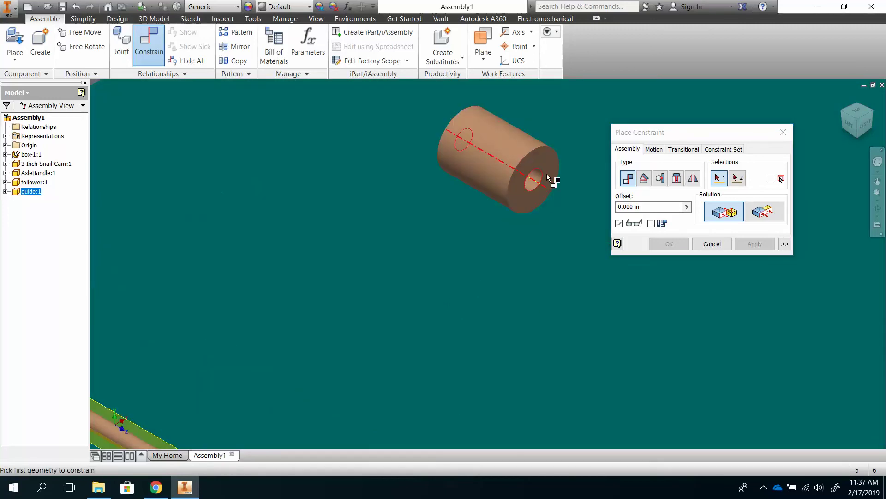
{"action": "scroll", "coordinate": [553, 181], "scroll_direction": "down", "scroll_amount": 3}
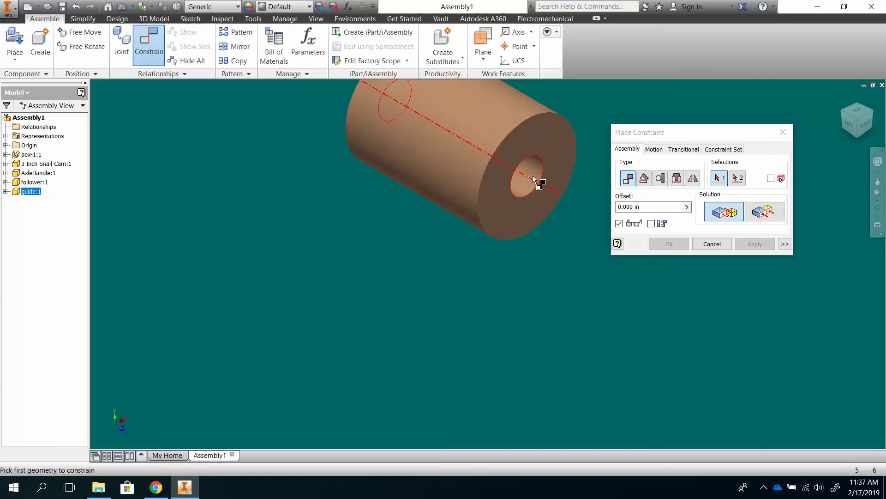
{"action": "left_click", "coordinate": [533, 176]}
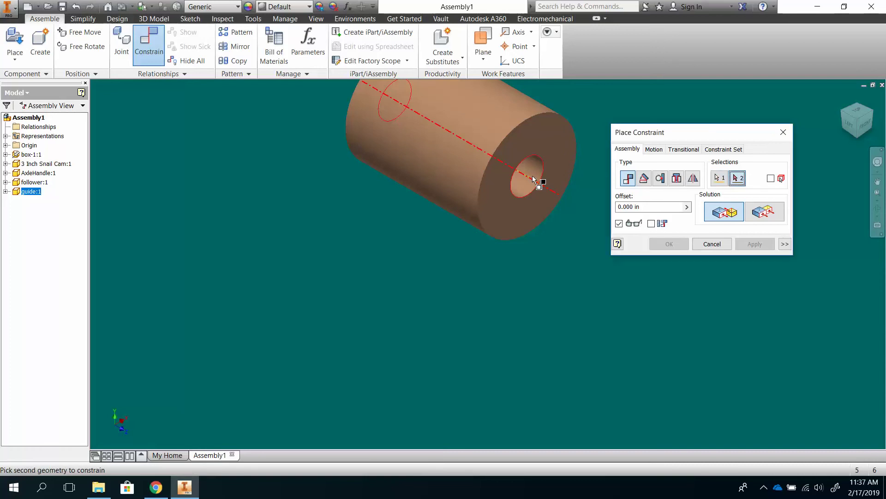
Pick the hole in the box top as the second axis and apply the mate
{"action": "scroll", "coordinate": [361, 198], "scroll_direction": "up", "scroll_amount": 10}
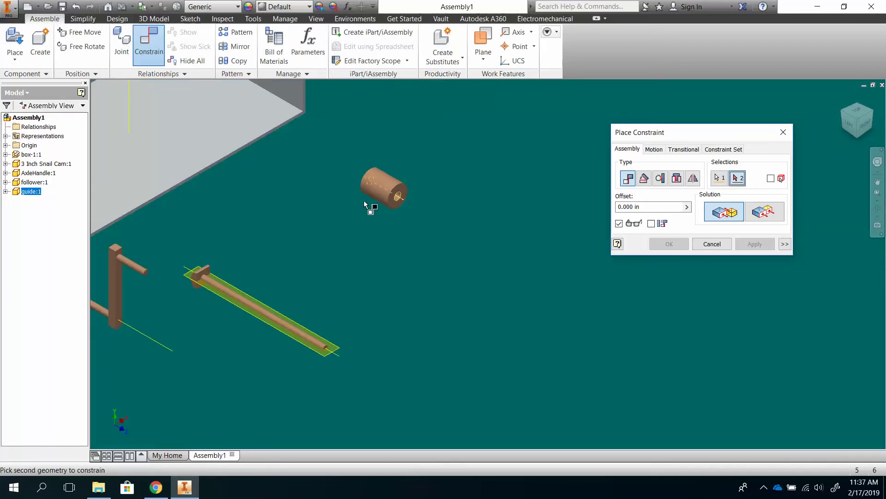
{"action": "scroll", "coordinate": [275, 151], "scroll_direction": "down", "scroll_amount": 10}
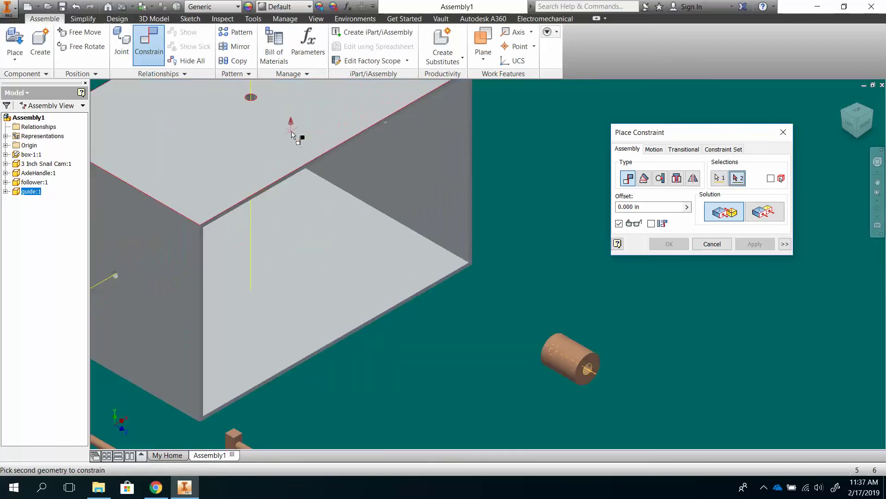
{"action": "scroll", "coordinate": [257, 101], "scroll_direction": "down", "scroll_amount": 3}
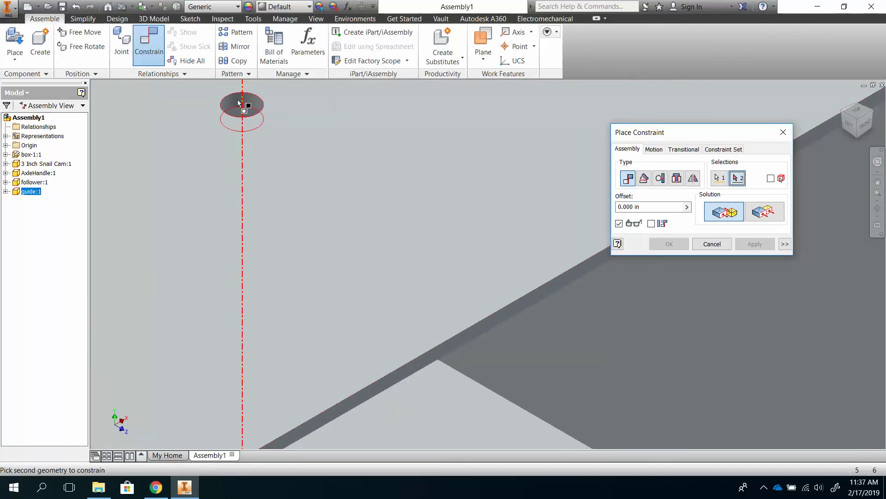
{"action": "left_click", "coordinate": [237, 100]}
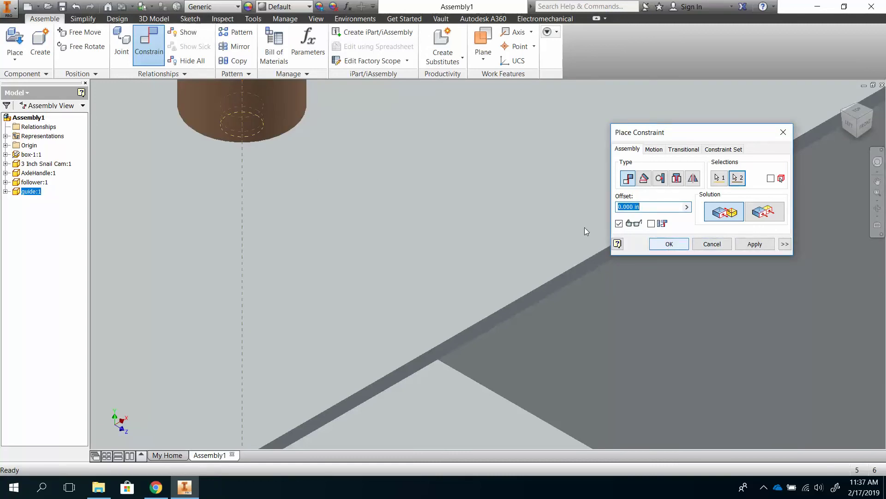
{"action": "scroll", "coordinate": [465, 229], "scroll_direction": "up", "scroll_amount": 4}
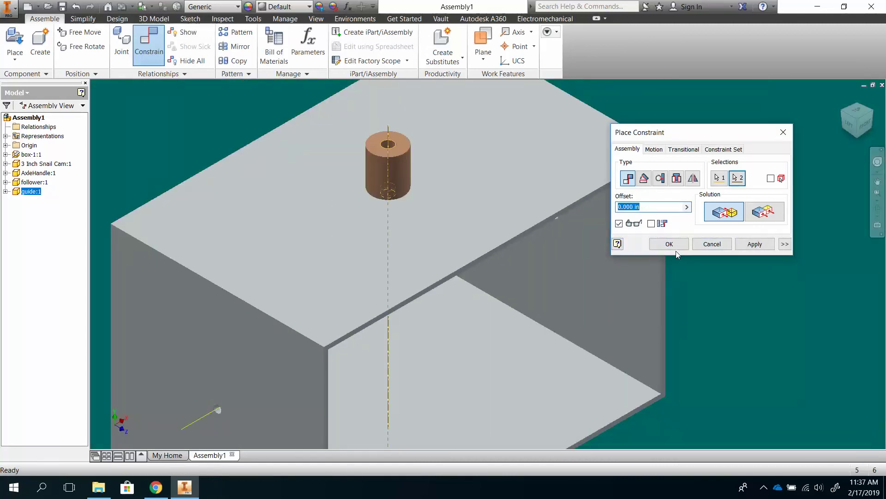
{"action": "left_click", "coordinate": [669, 243]}
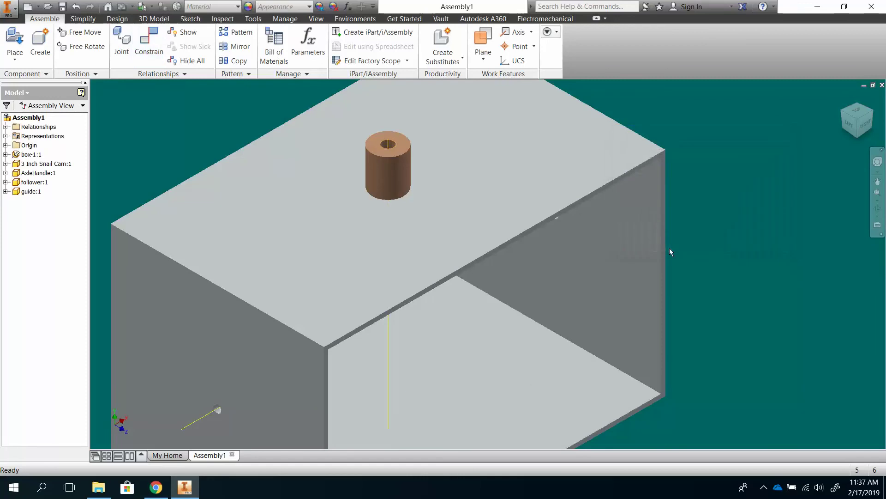
Pull the guide cylinder off the box, then mate its bottom face flush to the box top
{"action": "left_click_drag", "start_coordinate": [383, 173], "coordinate": [406, 126]}
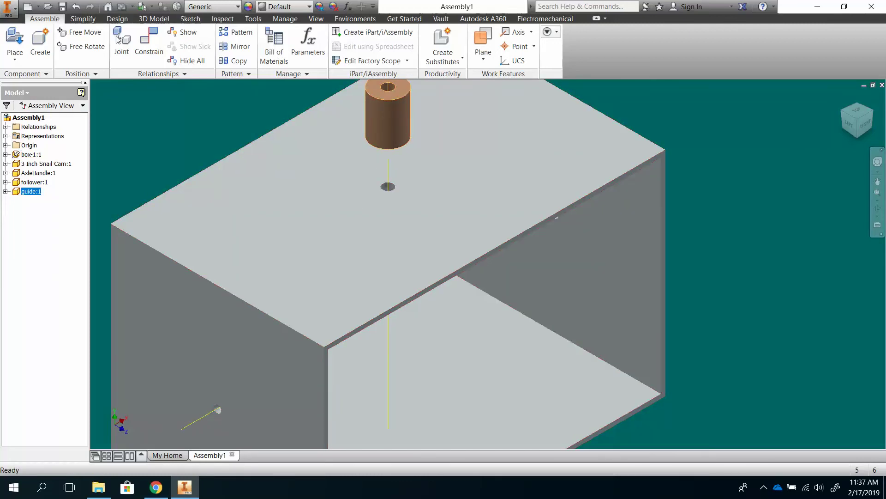
{"action": "left_click", "coordinate": [143, 51]}
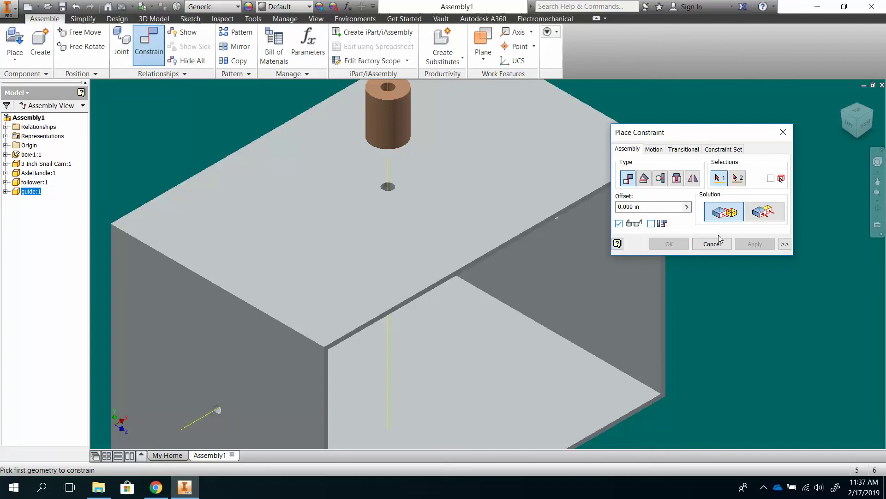
{"action": "left_click", "coordinate": [340, 206]}
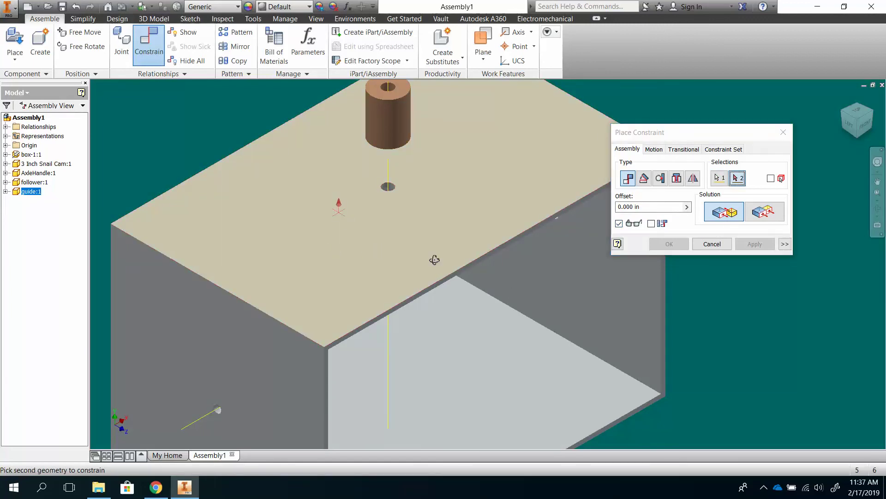
{"action": "middle_click_drag", "start_coordinate": [433, 257], "coordinate": [444, 231], "text": "shift"}
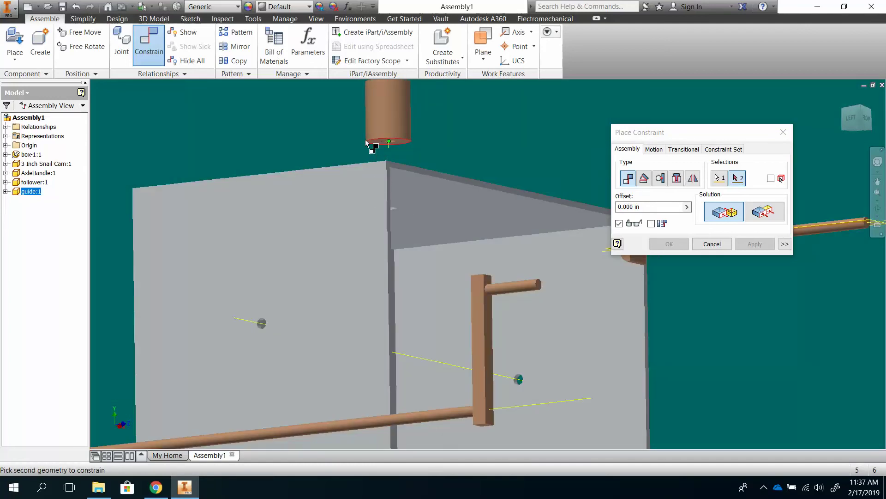
{"action": "scroll", "coordinate": [379, 145], "scroll_direction": "up", "scroll_amount": 3}
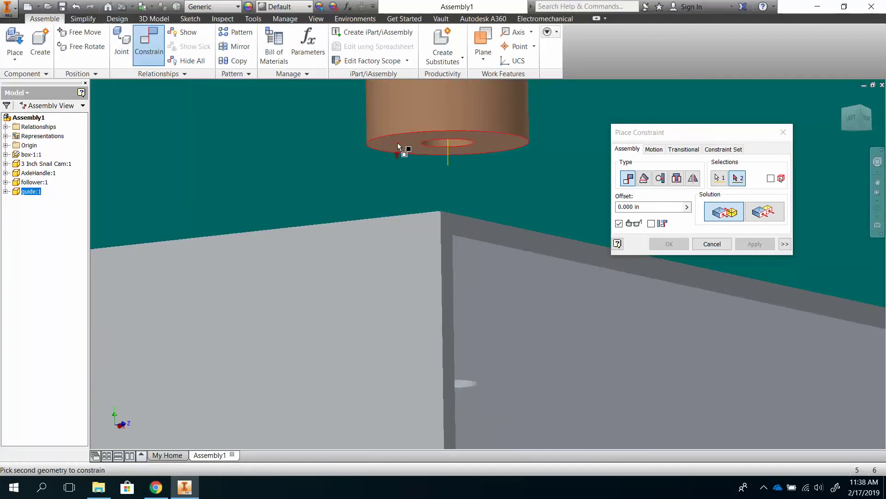
{"action": "left_click", "coordinate": [398, 144]}
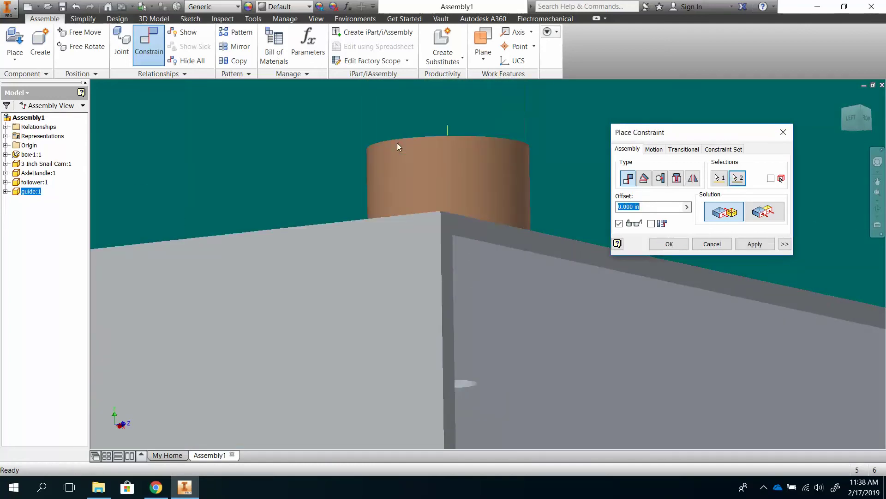
{"action": "left_click", "coordinate": [669, 245]}
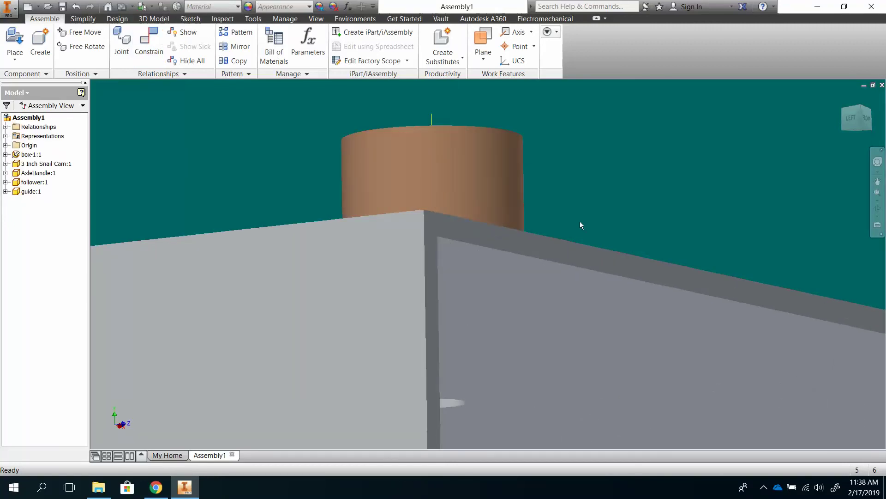
{"action": "left_click", "coordinate": [843, 97]}
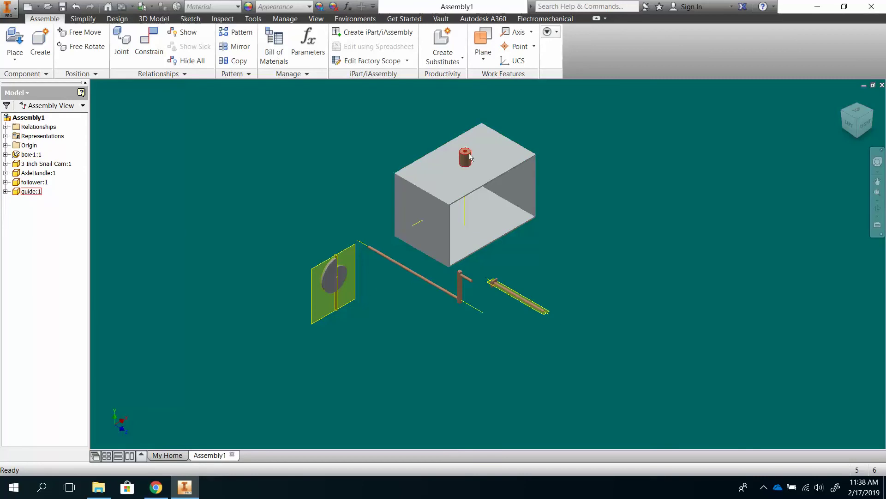
{"action": "left_click", "coordinate": [469, 157]}
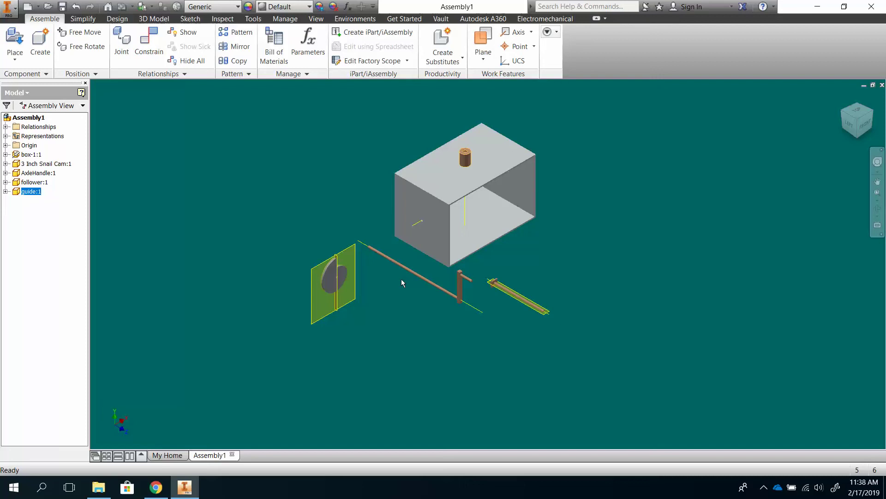
{"action": "scroll", "coordinate": [443, 297], "scroll_direction": "up", "scroll_amount": 5}
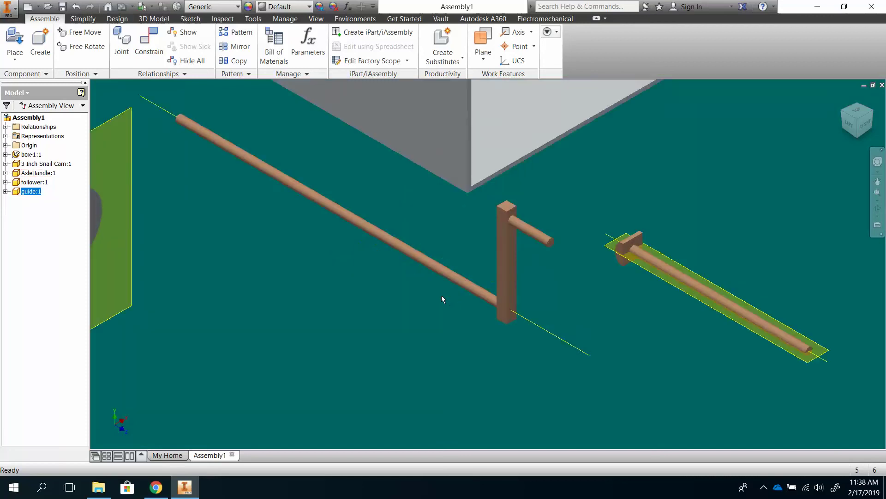
{"action": "scroll", "coordinate": [443, 297], "scroll_direction": "down", "scroll_amount": 5}
{"action": "scroll", "coordinate": [438, 296], "scroll_direction": "up", "scroll_amount": 1}
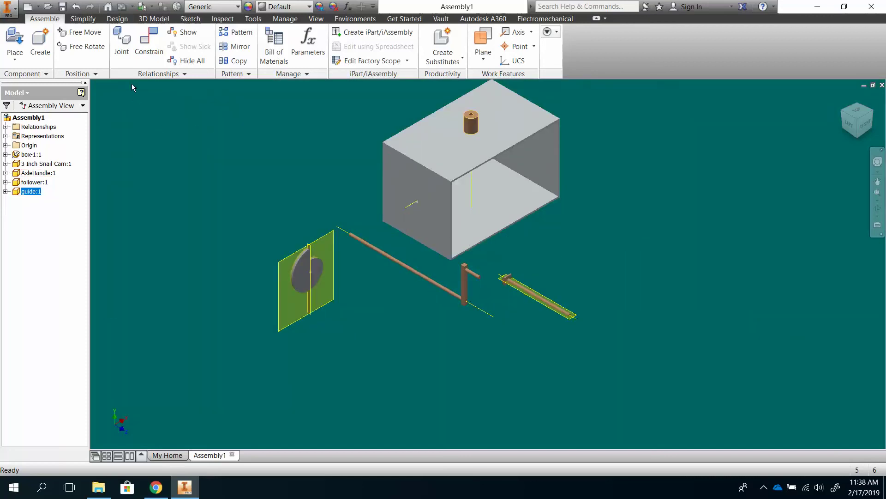
Free-rotate the axle handle so its rod tilts diagonally up toward the box
{"action": "left_click", "coordinate": [80, 47]}
{"action": "left_click", "coordinate": [461, 293]}
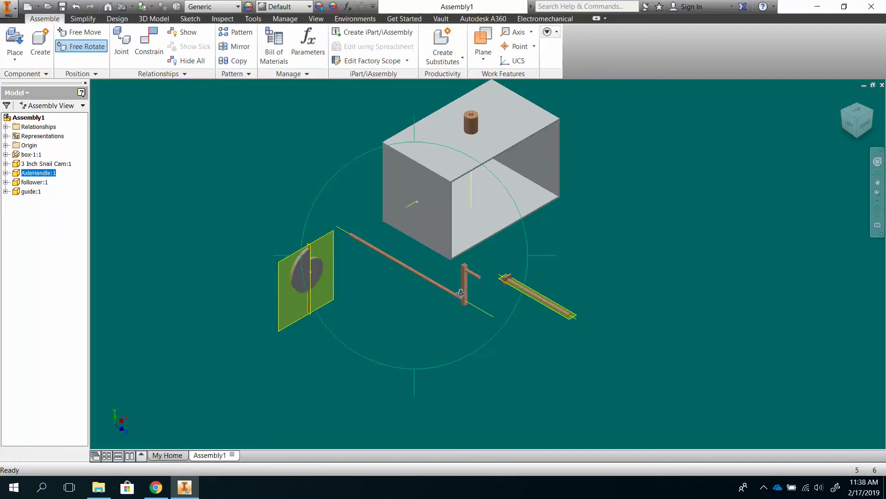
{"action": "left_click_drag", "start_coordinate": [469, 290], "coordinate": [405, 297]}
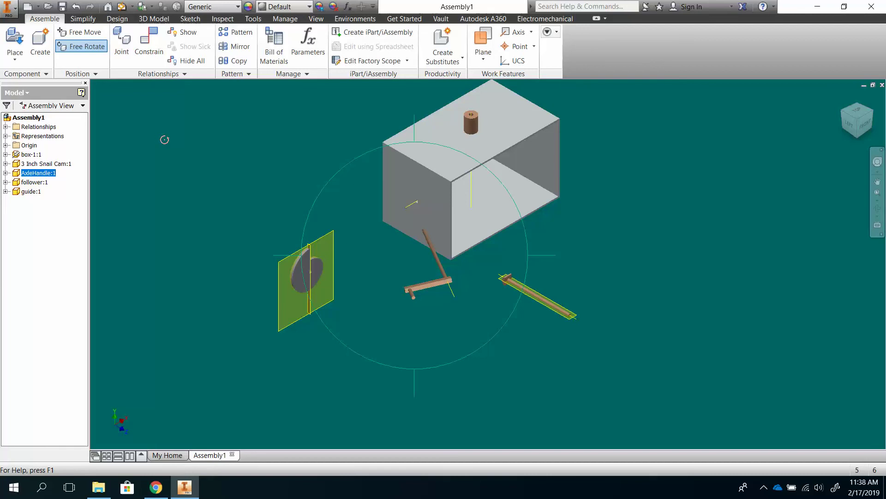
{"action": "key", "text": "Escape"}
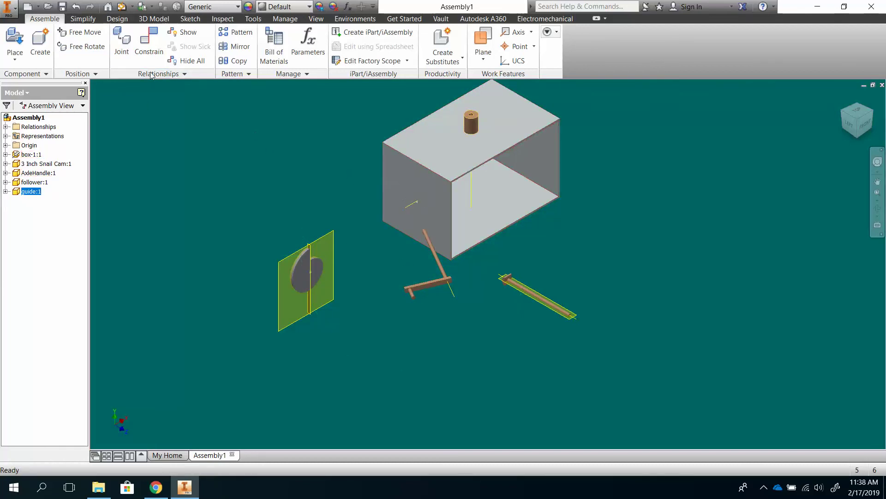
Constrain the axle handle's rod axis to the box hole so the shaft lines up with it
{"action": "left_click", "coordinate": [147, 41]}
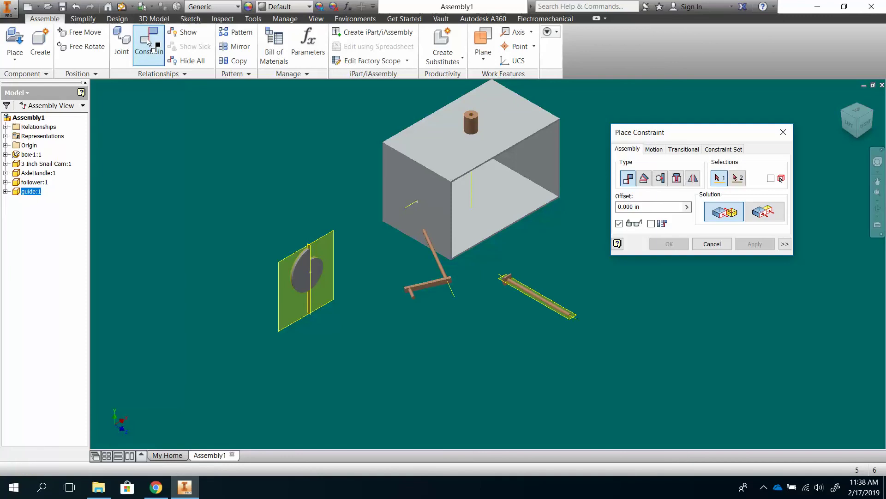
{"action": "scroll", "coordinate": [451, 281], "scroll_direction": "up", "scroll_amount": 5}
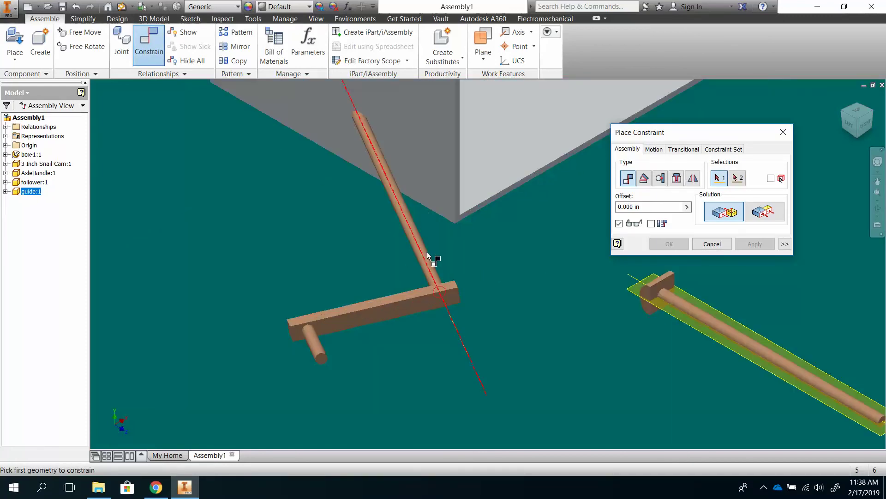
{"action": "left_click", "coordinate": [424, 253]}
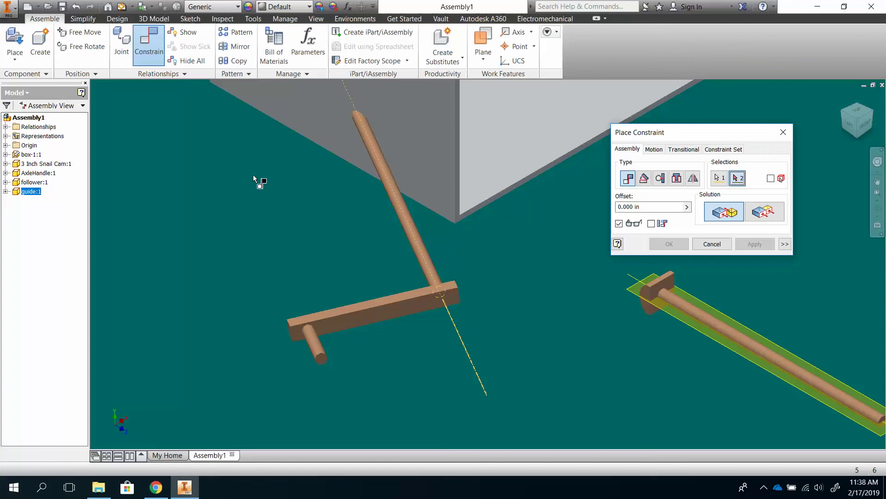
{"action": "scroll", "coordinate": [347, 298], "scroll_direction": "up", "scroll_amount": 5}
{"action": "scroll", "coordinate": [347, 298], "scroll_direction": "up", "scroll_amount": 5}
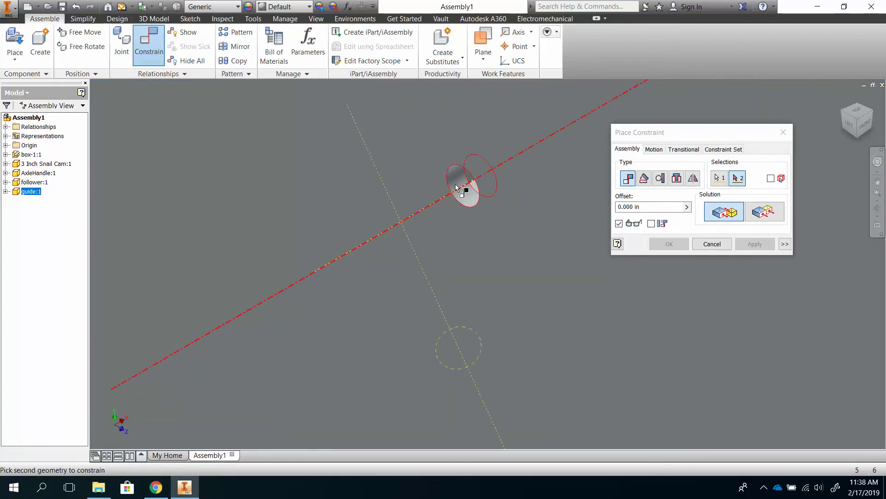
{"action": "left_click", "coordinate": [456, 187]}
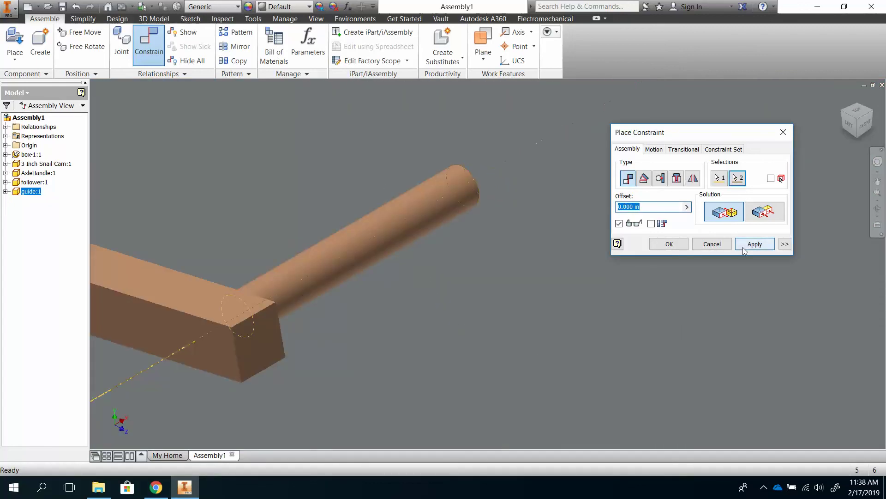
{"action": "left_click", "coordinate": [669, 243]}
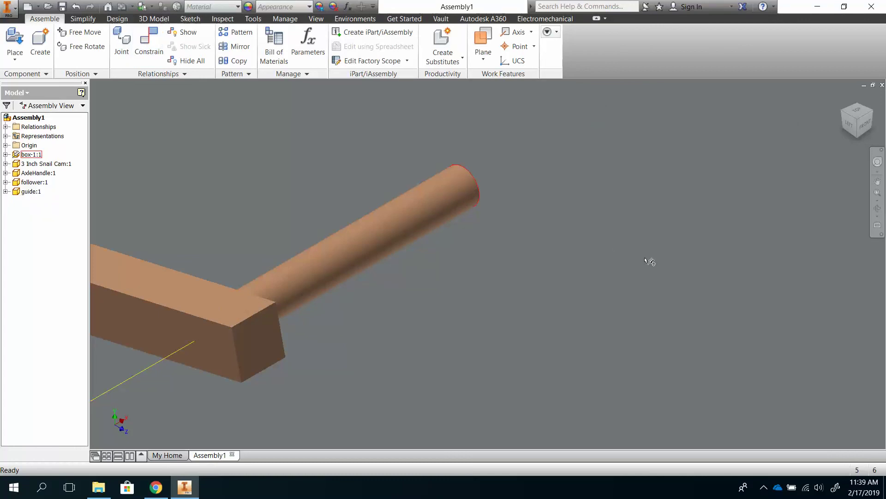
Zoom out and drag the crank handle outward along its axle, away from the box
{"action": "scroll", "coordinate": [646, 260], "scroll_direction": "down", "scroll_amount": 5}
{"action": "scroll", "coordinate": [646, 261], "scroll_direction": "down", "scroll_amount": 3}
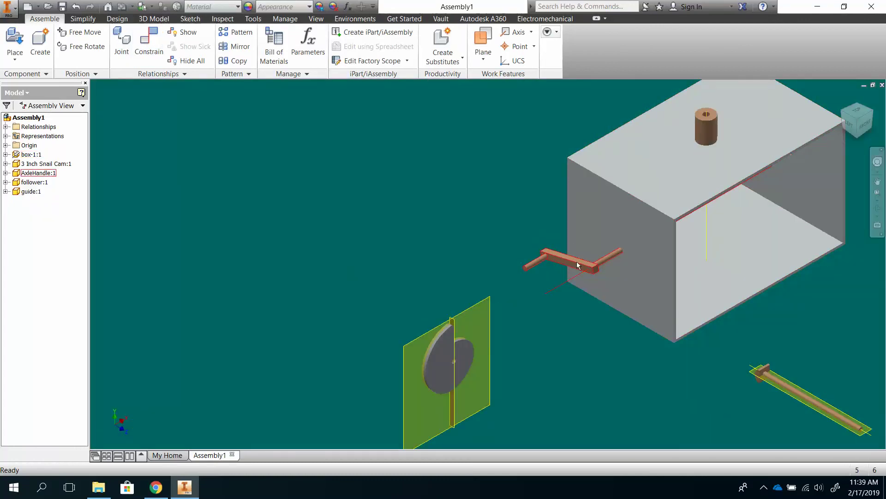
{"action": "left_click_drag", "start_coordinate": [579, 263], "coordinate": [544, 246]}
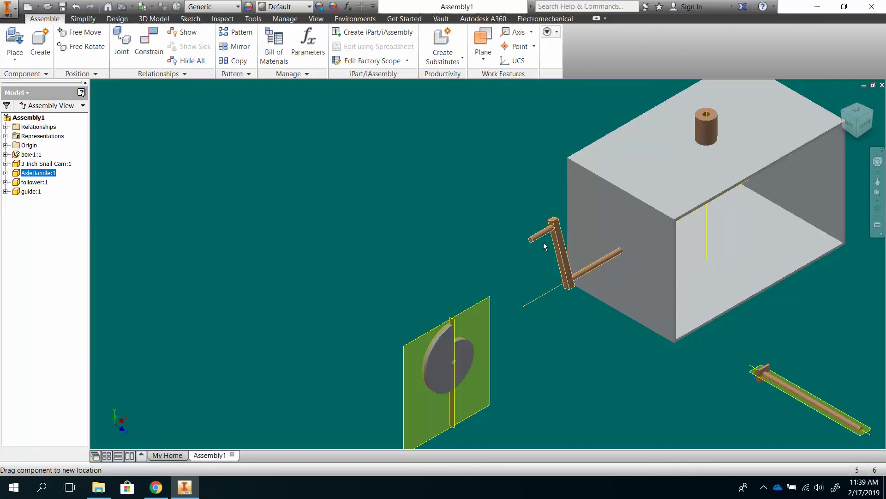
{"action": "left_click", "coordinate": [149, 44]}
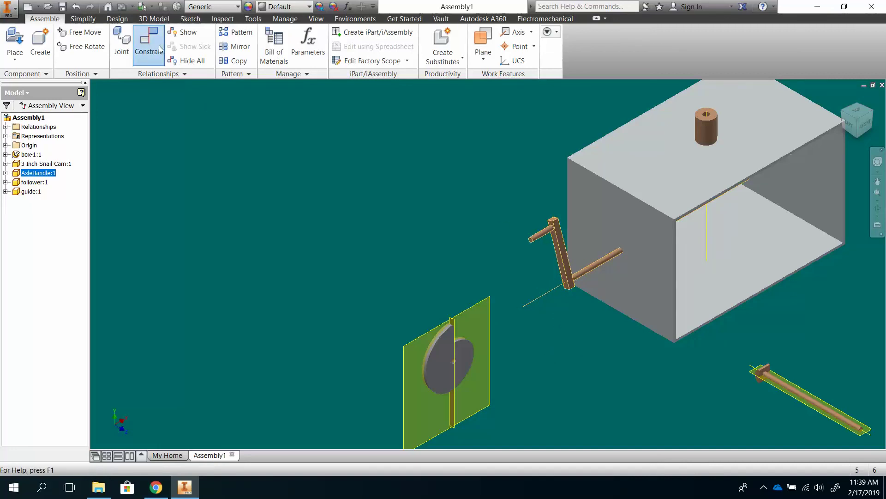
Pick the box side face and the handle arm face for a Mate with a .1 offset
{"action": "left_click", "coordinate": [585, 223]}
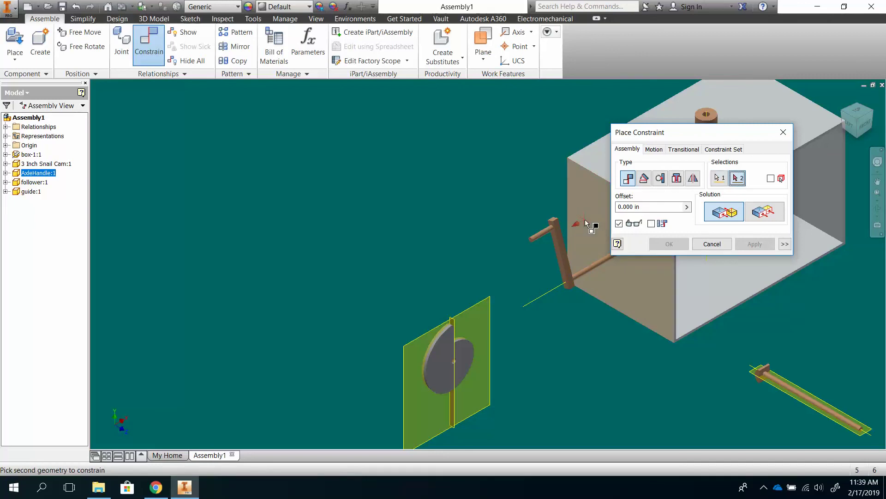
{"action": "middle_click_drag", "start_coordinate": [475, 223], "coordinate": [508, 233], "text": "shift"}
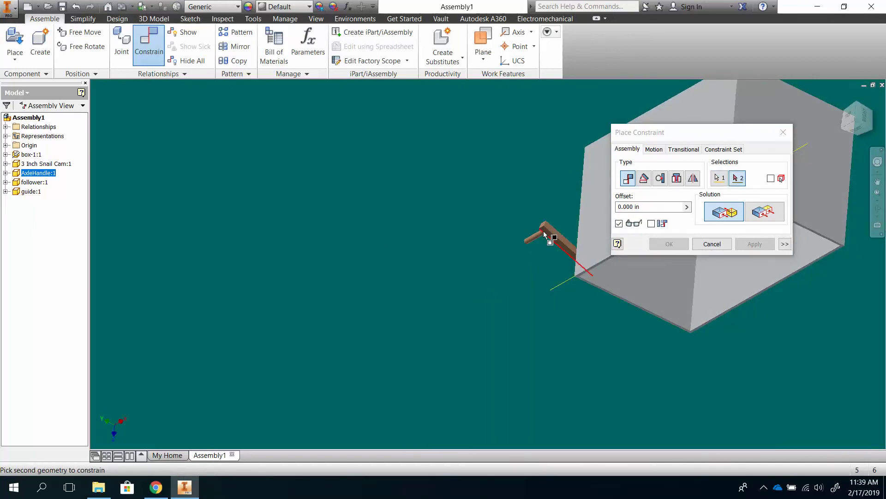
{"action": "scroll", "coordinate": [554, 235], "scroll_direction": "up", "scroll_amount": 5}
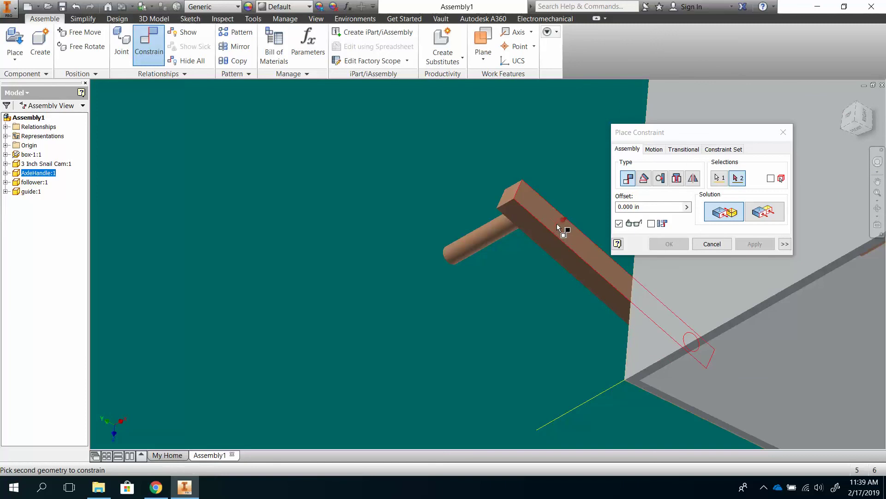
{"action": "scroll", "coordinate": [557, 223], "scroll_direction": "up", "scroll_amount": 3}
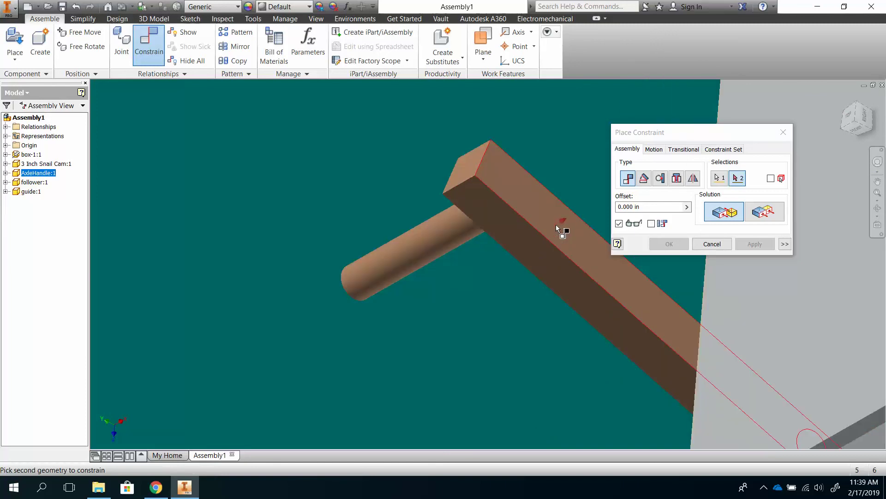
{"action": "left_click", "coordinate": [556, 224]}
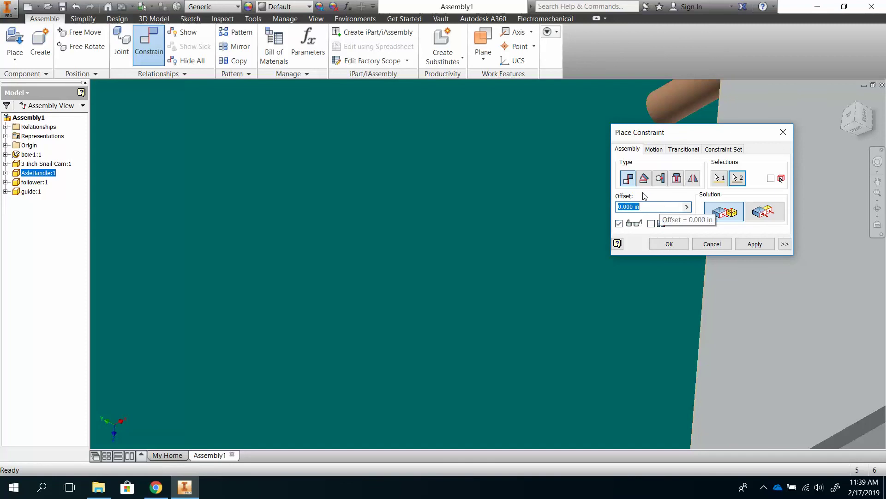
{"action": "type", "text": ".1"}
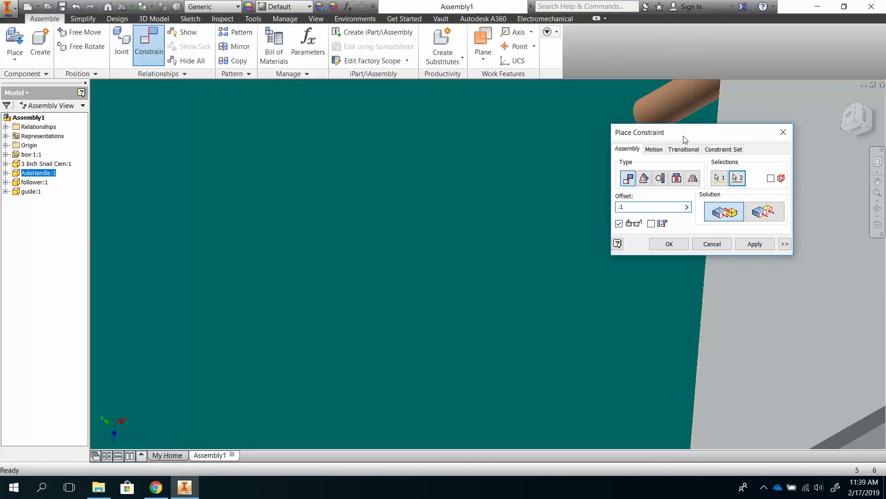
Move the constraint dialog aside and orbit to see the box and handle together
{"action": "left_click_drag", "start_coordinate": [685, 140], "coordinate": [248, 181]}
{"action": "scroll", "coordinate": [384, 273], "scroll_direction": "up", "scroll_amount": 2}
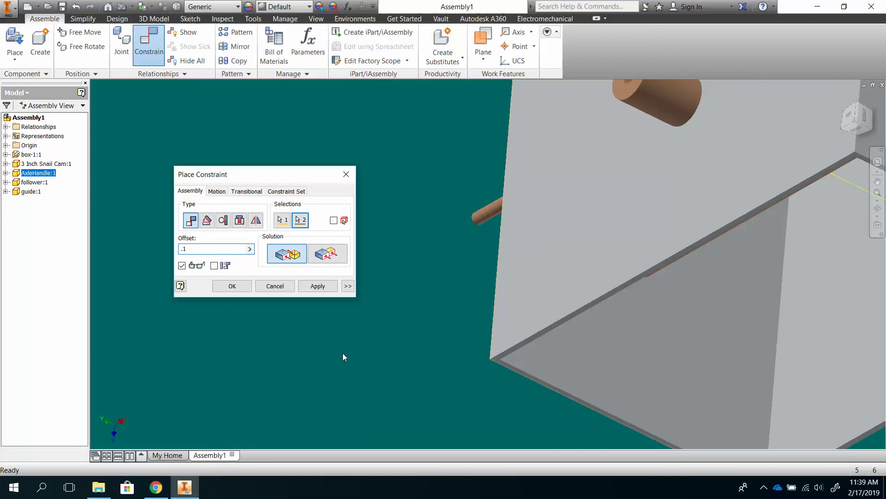
{"action": "middle_click_drag", "start_coordinate": [353, 392], "coordinate": [402, 349], "text": "shift"}
{"action": "left_click_drag", "start_coordinate": [396, 351], "coordinate": [382, 355]}
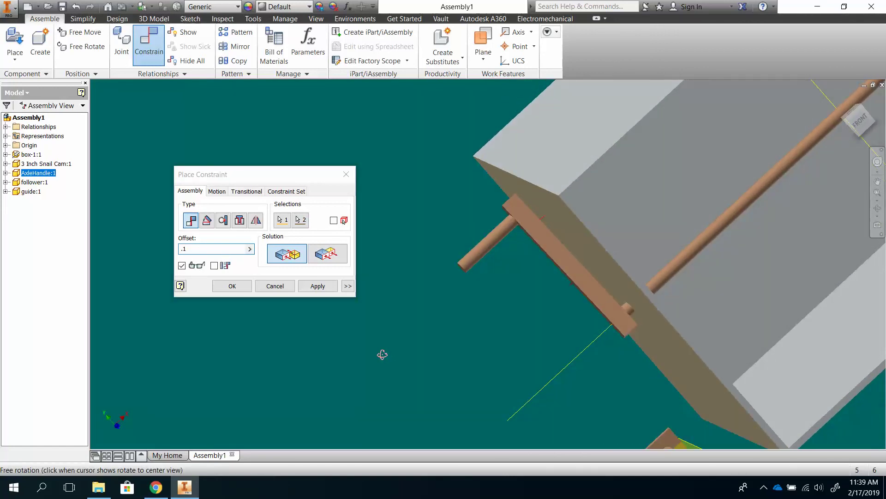
{"action": "key", "text": "Escape"}
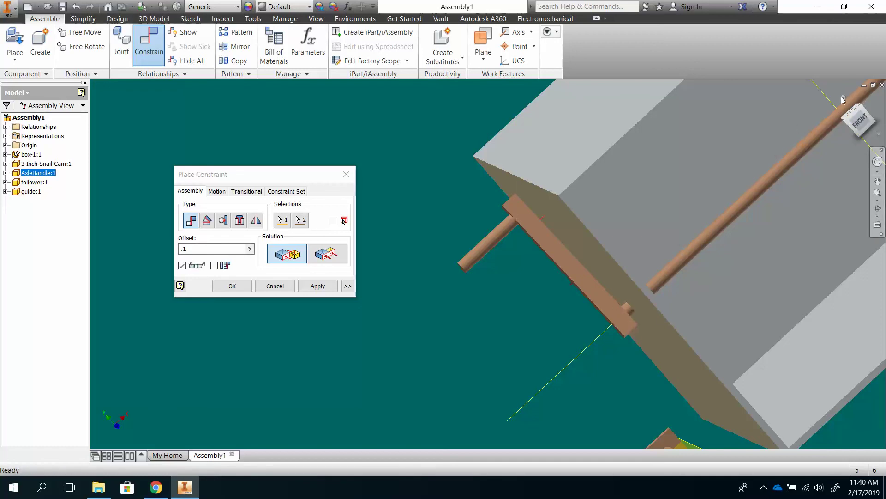
Check the assembly from the Home, Front and Right ViewCube views
{"action": "left_click", "coordinate": [843, 99]}
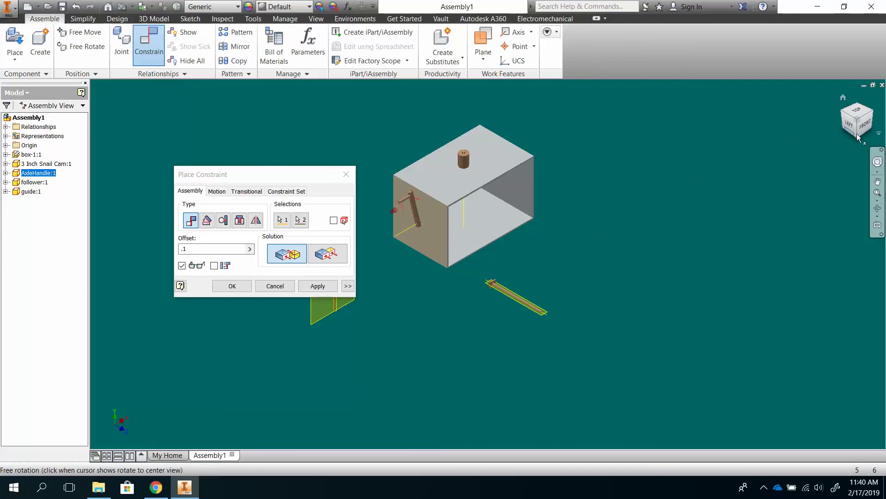
{"action": "left_click", "coordinate": [868, 123]}
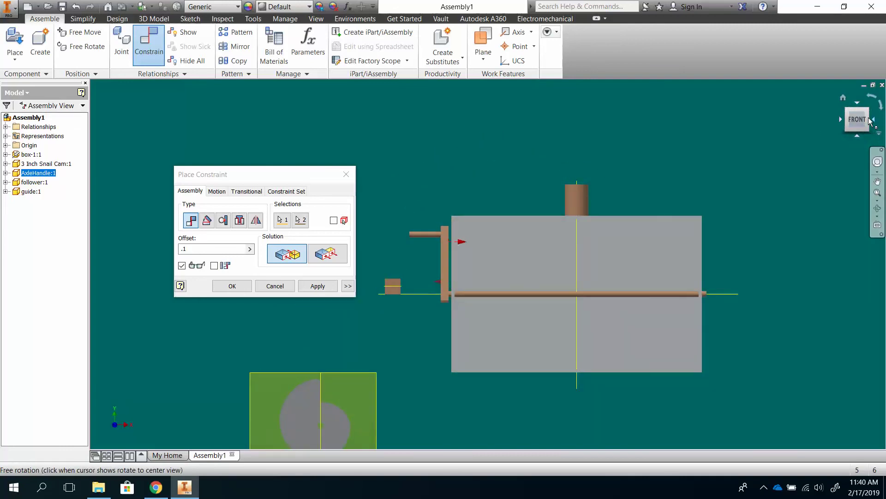
{"action": "left_click", "coordinate": [870, 121]}
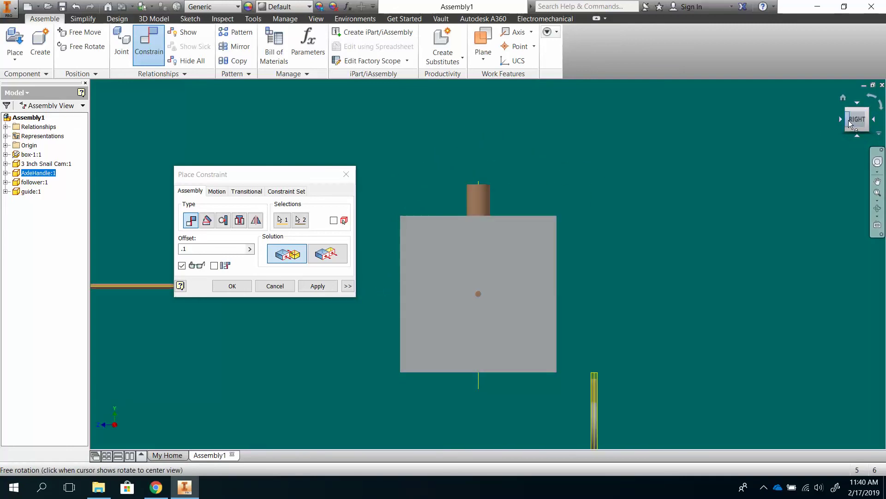
{"action": "left_click", "coordinate": [849, 120]}
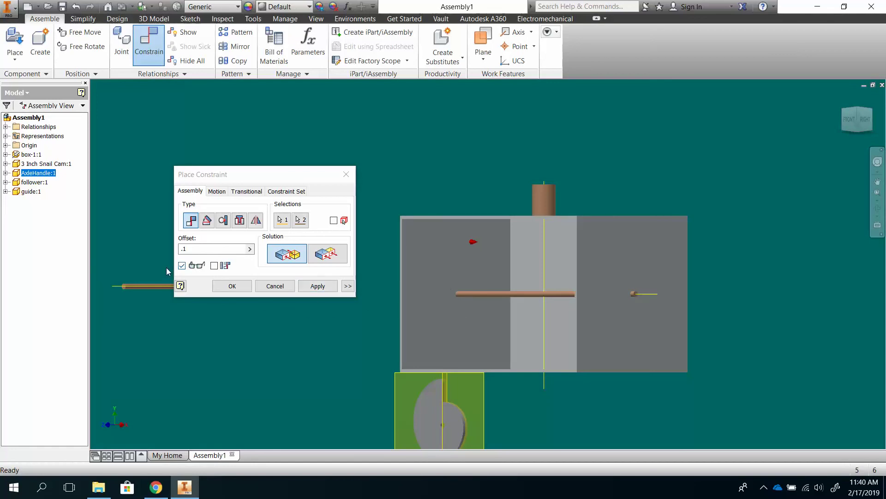
Try a .5 mate offset, then set the offset back to .1
{"action": "left_click", "coordinate": [199, 249]}
{"action": "key", "text": "BackSpace"}
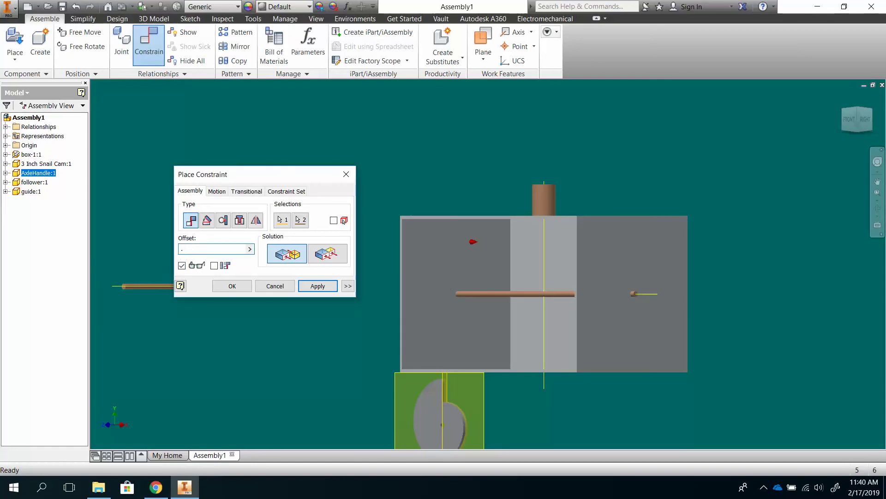
{"action": "type", "text": "5"}
{"action": "left_click_drag", "start_coordinate": [187, 249], "coordinate": [174, 254]}
{"action": "type", "text": ".1"}
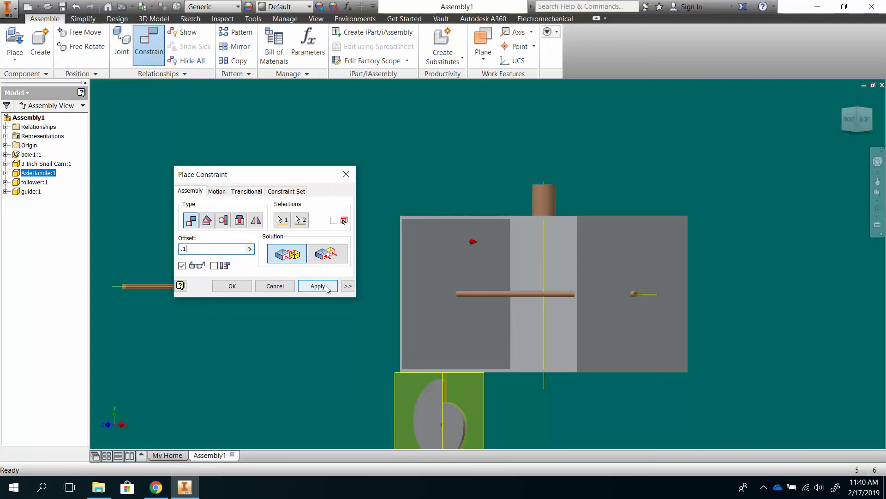
Apply the .1 offset mate between the handle and box side, then return to the home view
{"action": "left_click", "coordinate": [232, 286]}
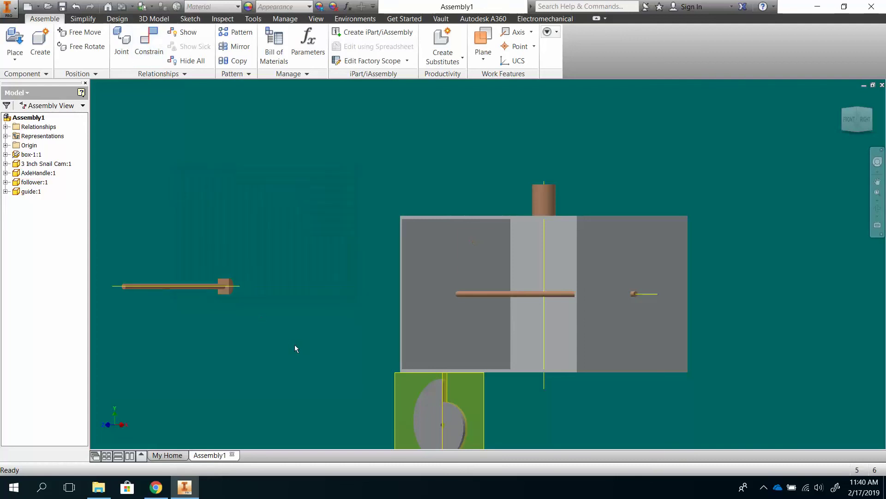
{"action": "left_click_drag", "start_coordinate": [851, 118], "coordinate": [769, 158]}
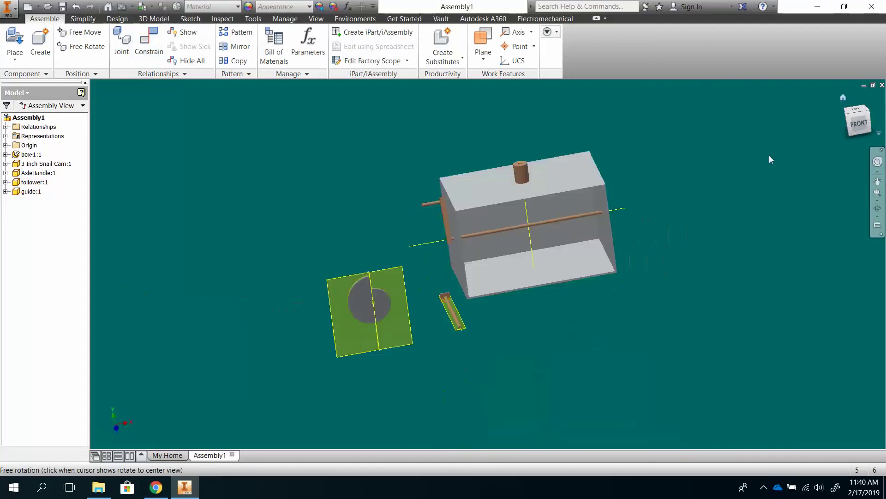
{"action": "key", "text": "F6"}
Swing the crank handle to a new angle beside the box and recenter the assembly
{"action": "left_click_drag", "start_coordinate": [412, 196], "coordinate": [442, 273]}
{"action": "scroll", "coordinate": [672, 284], "scroll_direction": "up", "scroll_amount": 3}
{"action": "scroll", "coordinate": [671, 284], "scroll_direction": "down", "scroll_amount": 3}
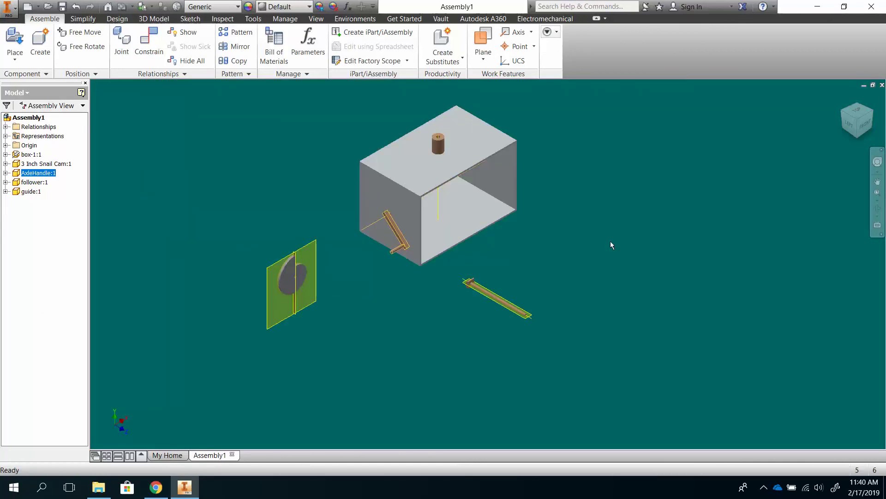
{"action": "middle_click_drag", "start_coordinate": [610, 245], "coordinate": [561, 281]}
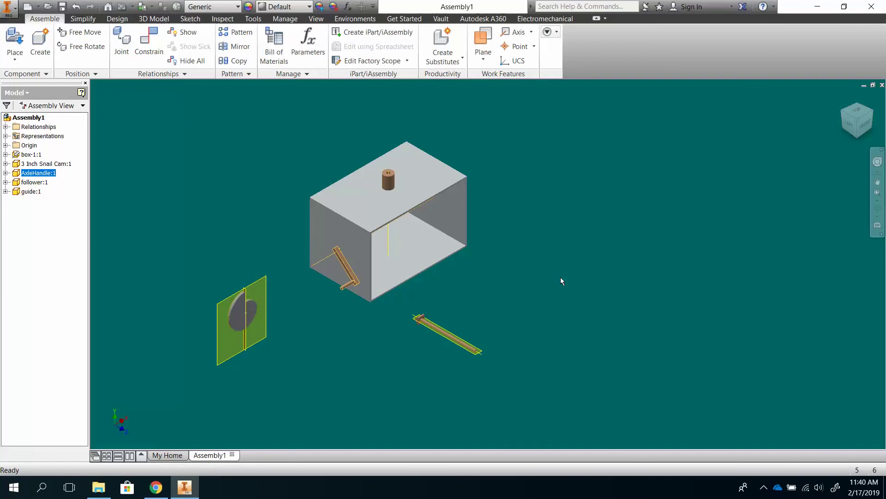